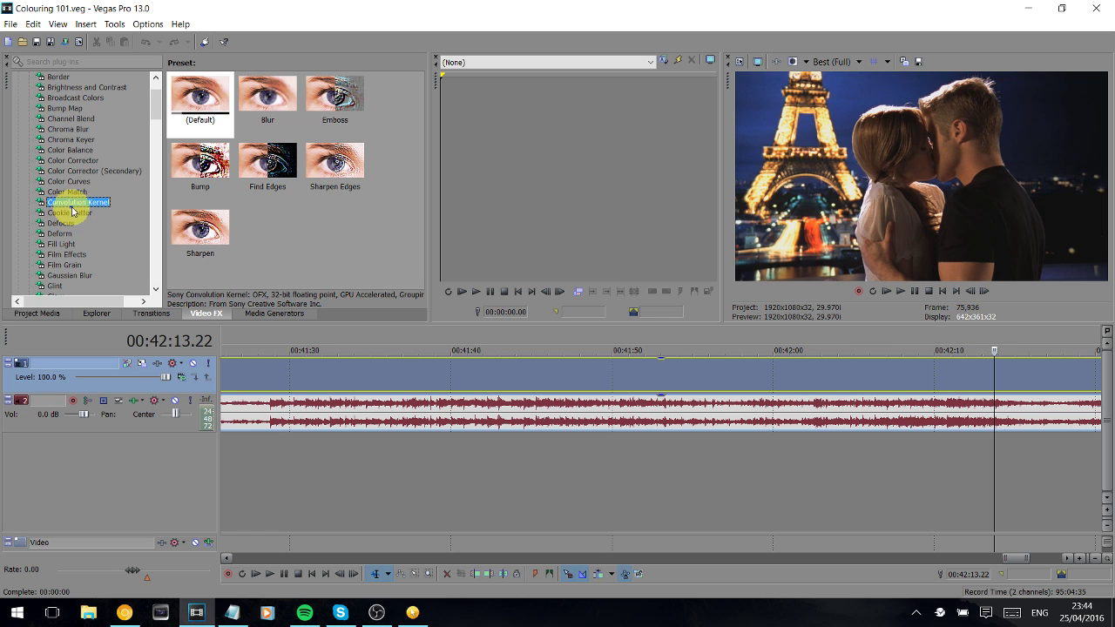
# Apply the Sharpen Convolution Kernel preset to the whole video output and close its settings window.
pyautogui.moveTo(200, 228); pyautogui.dragTo(921, 214)
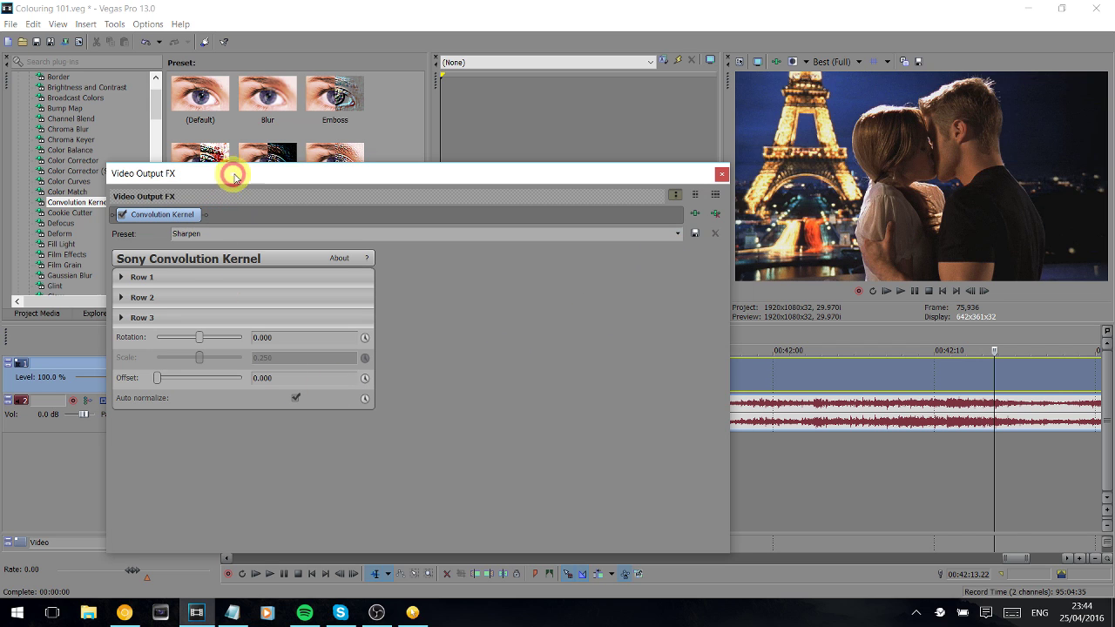
pyautogui.moveTo(232, 173); pyautogui.dragTo(357, 142)
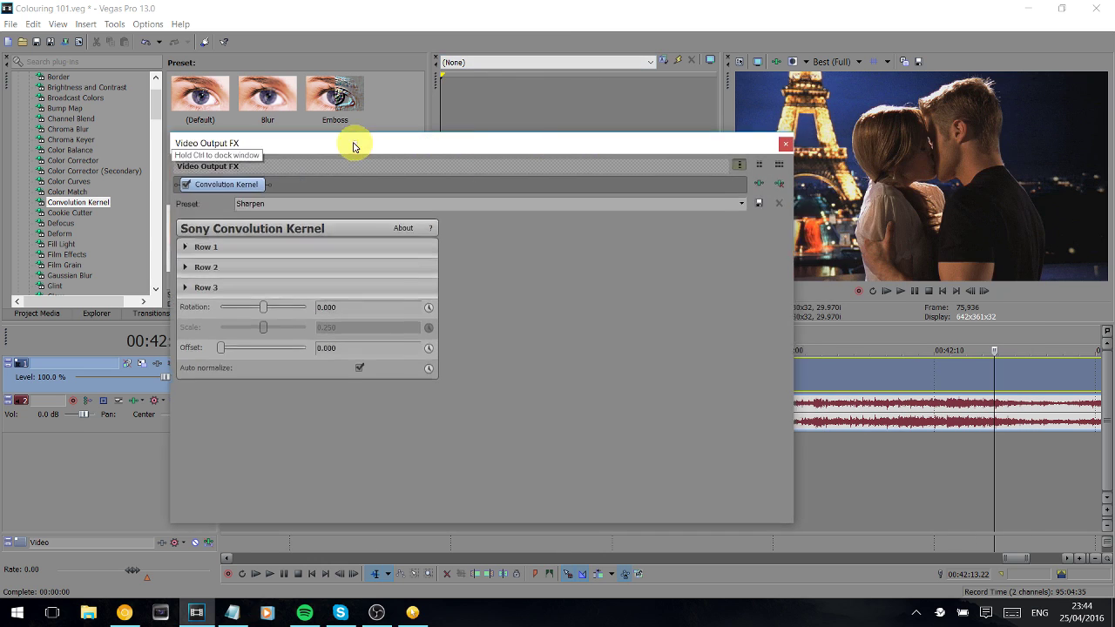
pyautogui.click(788, 143)
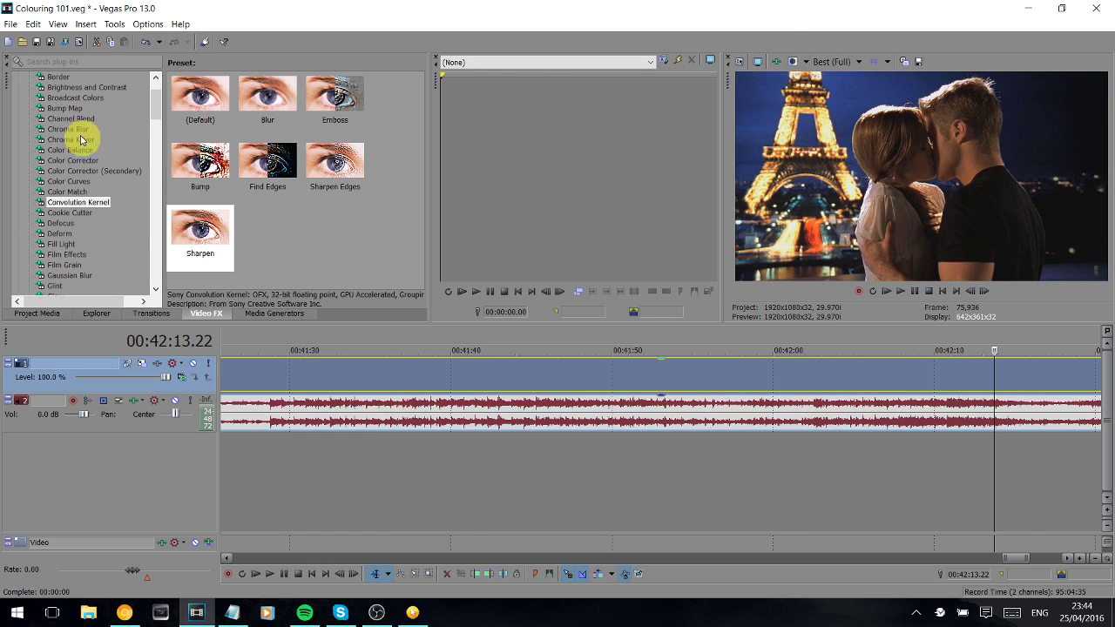
# Add a (Default) Color Curves effect to the video output.
pyautogui.click(78, 181)
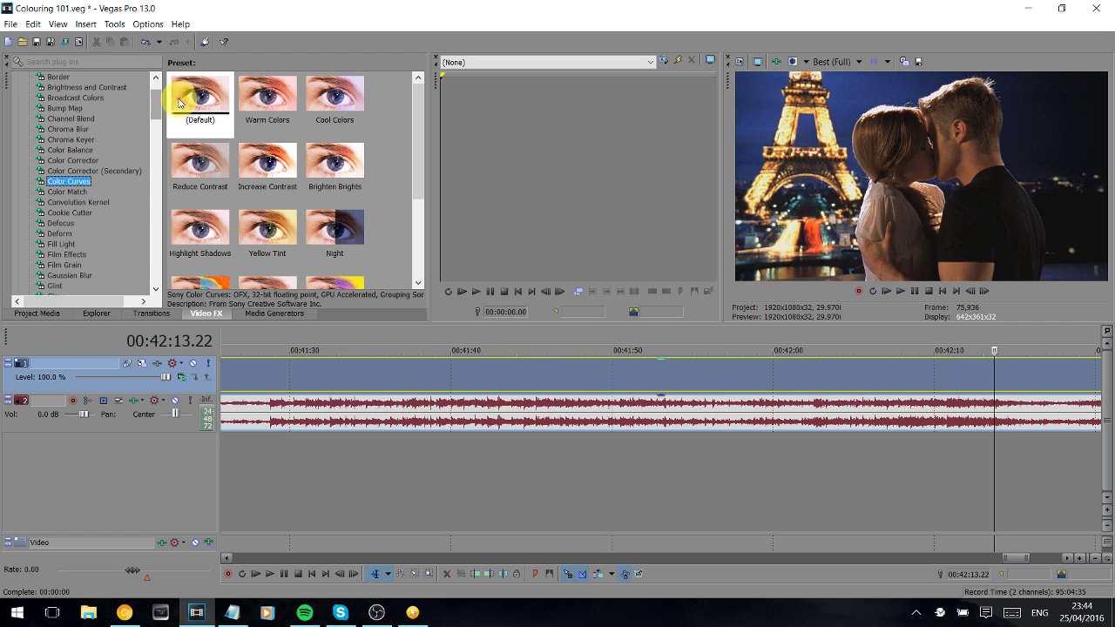
pyautogui.moveTo(188, 100); pyautogui.dragTo(781, 149)
pyautogui.moveTo(570, 149); pyautogui.dragTo(524, 106)
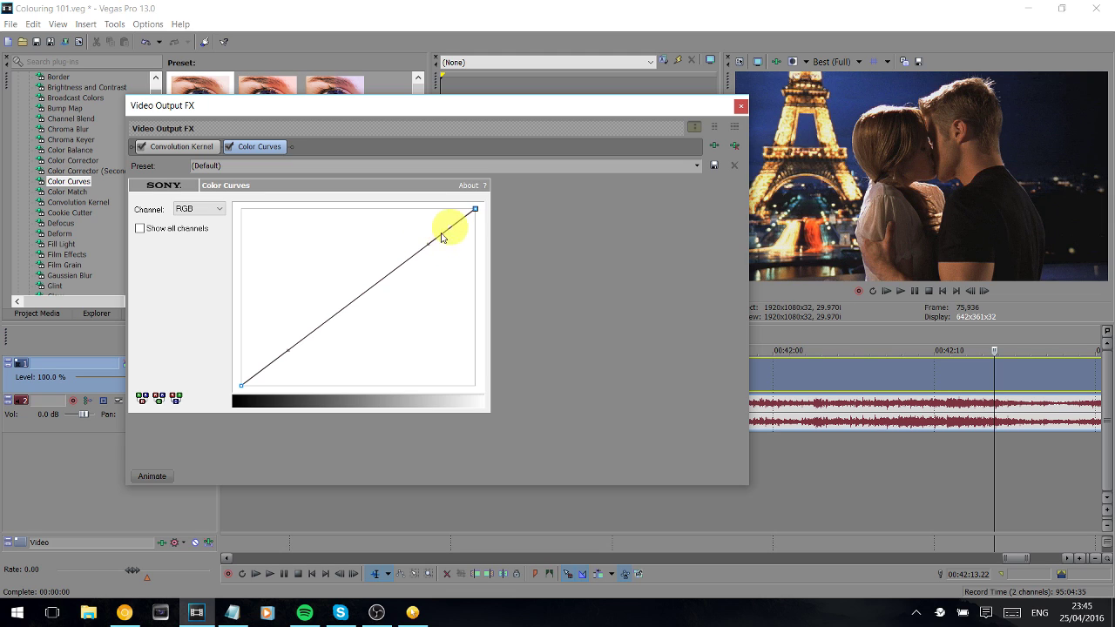
# Bend the RGB curve into a gentle S: lift the highlights and midpoint, and deepen the shadows.
pyautogui.moveTo(429, 245); pyautogui.dragTo(386, 230)
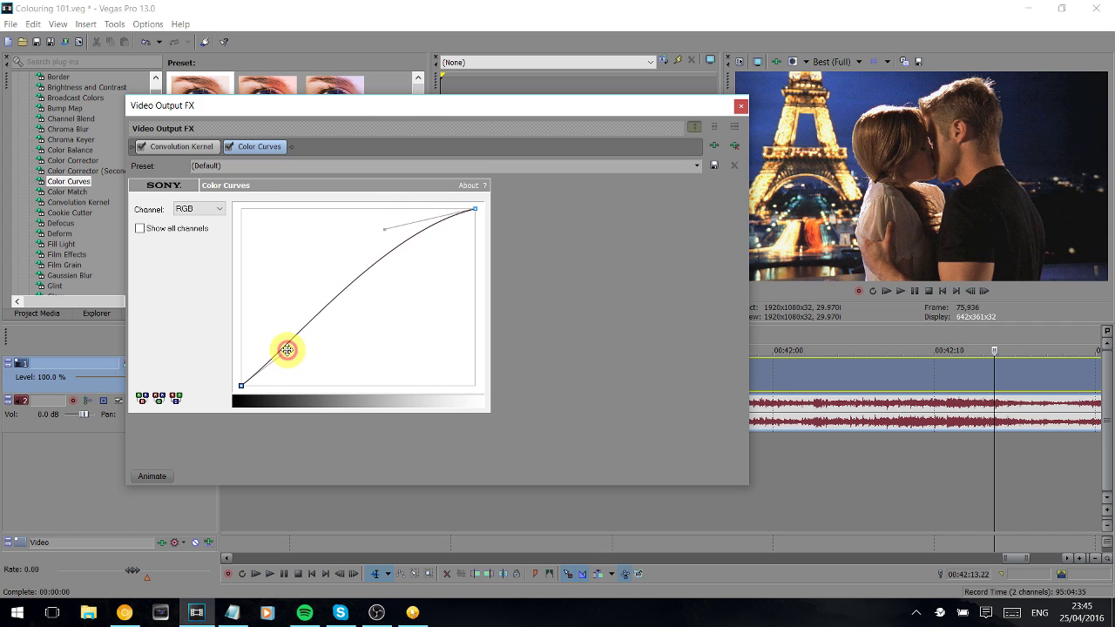
pyautogui.moveTo(287, 350); pyautogui.dragTo(286, 375)
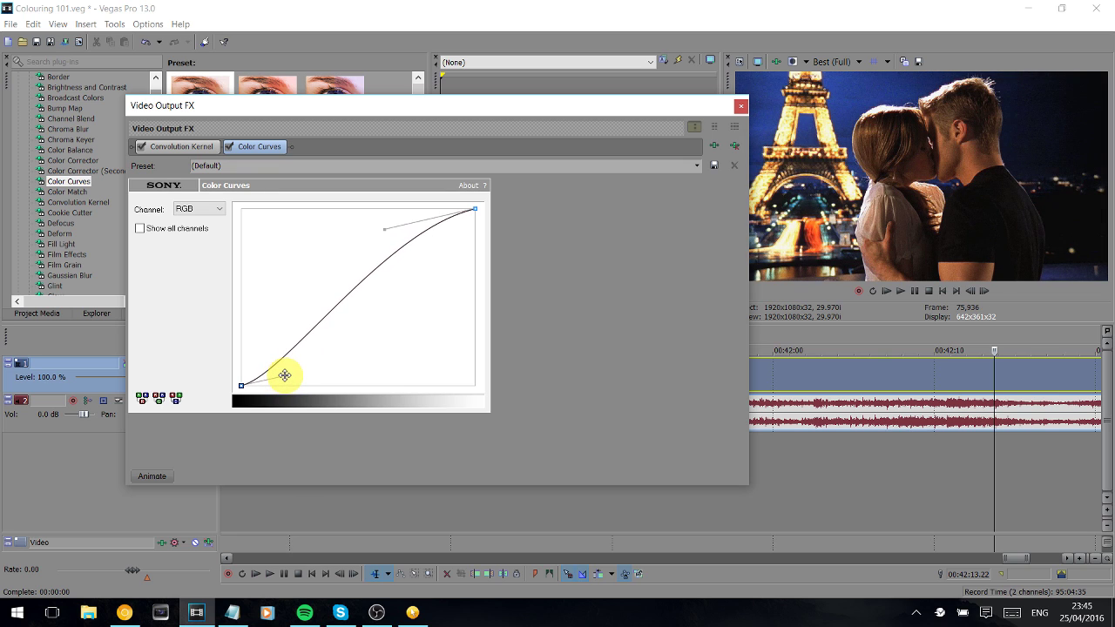
pyautogui.click(351, 293)
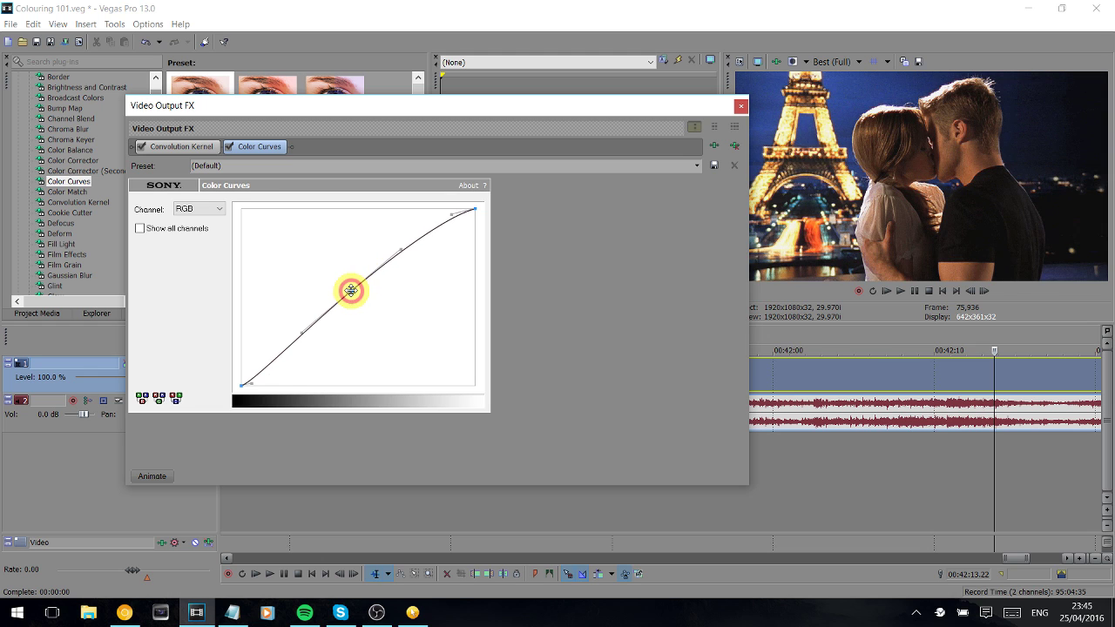
pyautogui.moveTo(351, 291); pyautogui.dragTo(338, 285)
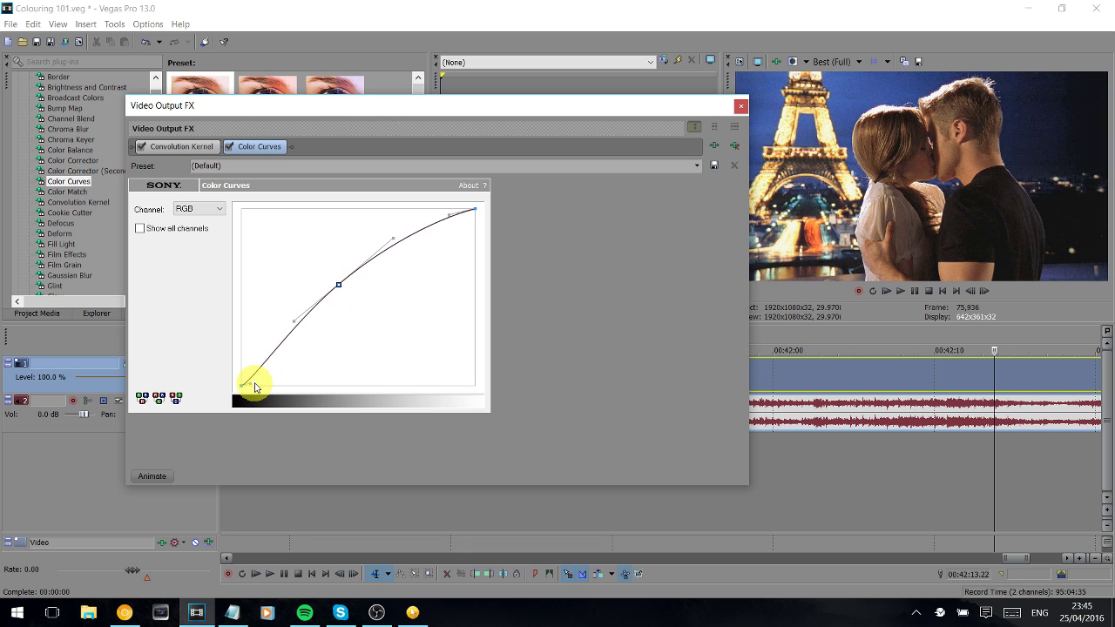
pyautogui.moveTo(252, 381); pyautogui.dragTo(275, 367)
pyautogui.moveTo(447, 213)
pyautogui.mouseDown()
pyautogui.moveTo(428, 212)
pyautogui.moveTo(453, 230)
pyautogui.mouseUp()
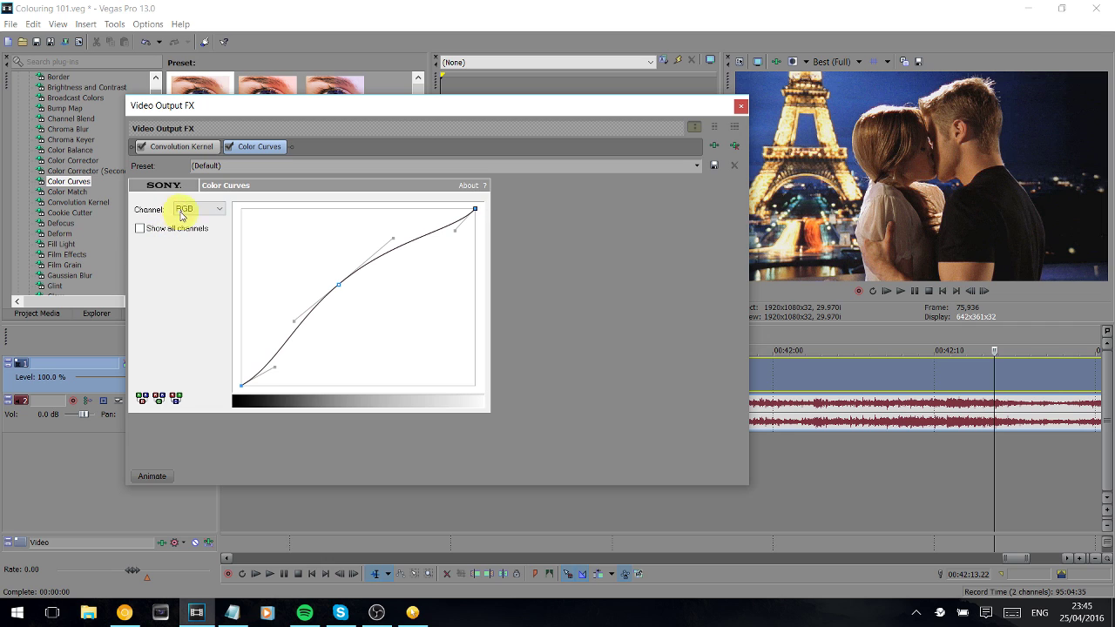
pyautogui.click(206, 210)
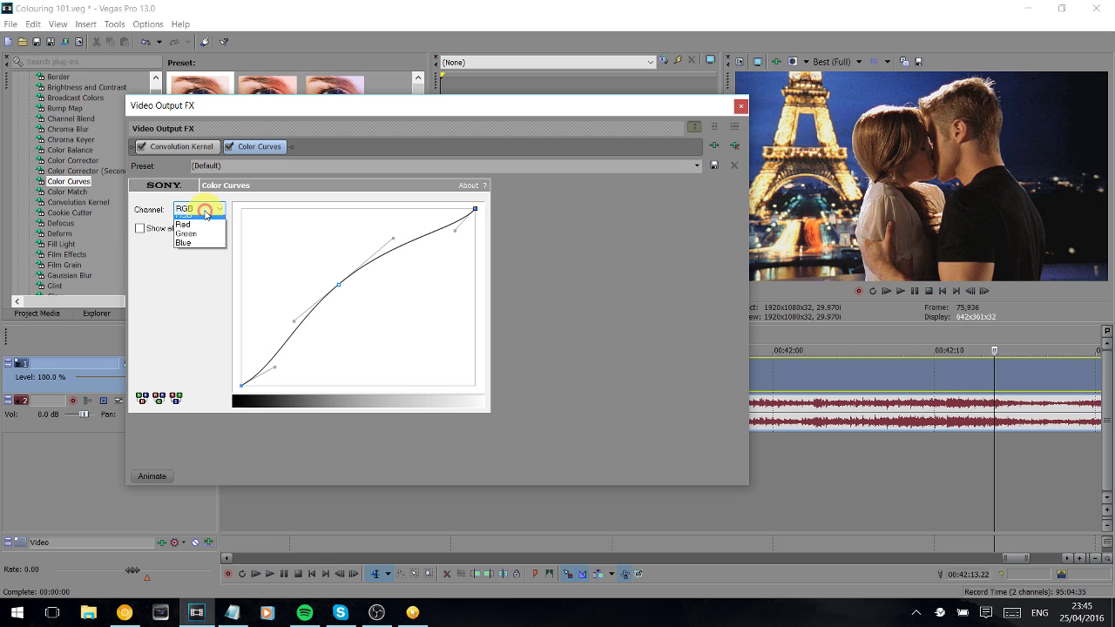
pyautogui.click(736, 109)
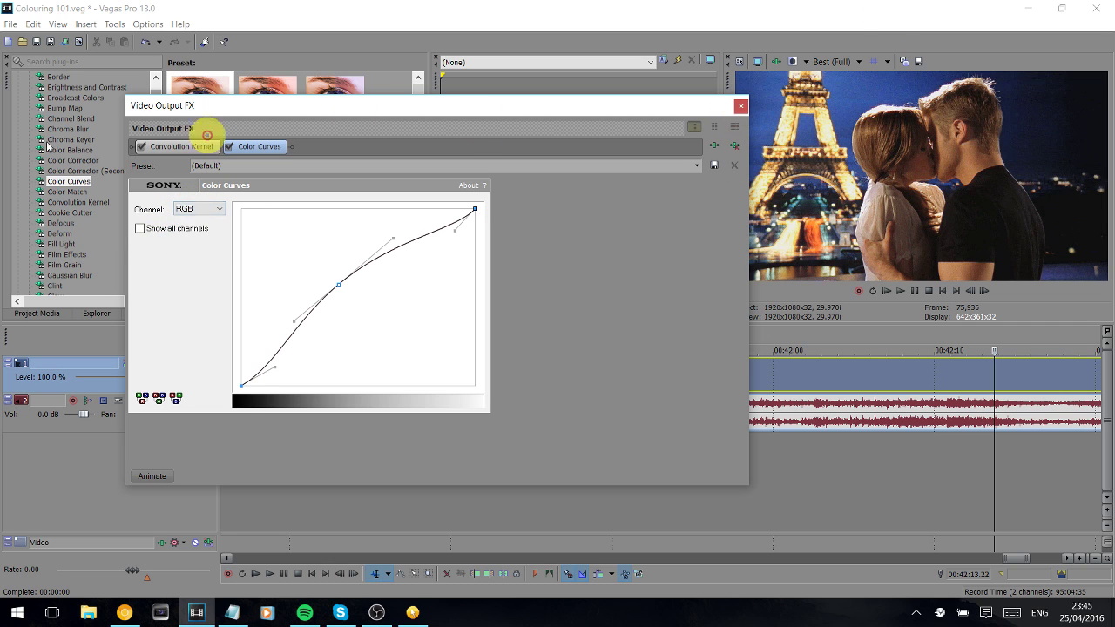
# Add another default Color Curves and bend its Red channel curve into an S.
pyautogui.click(198, 94)
pyautogui.moveTo(871, 122); pyautogui.dragTo(888, 117)
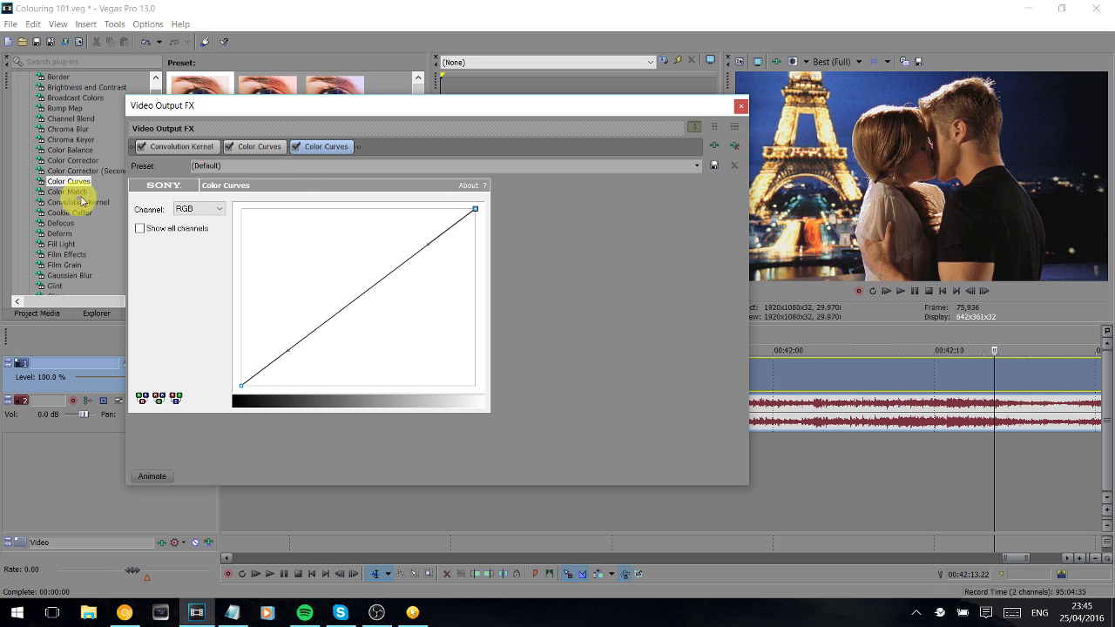
pyautogui.click(218, 210)
pyautogui.click(207, 231)
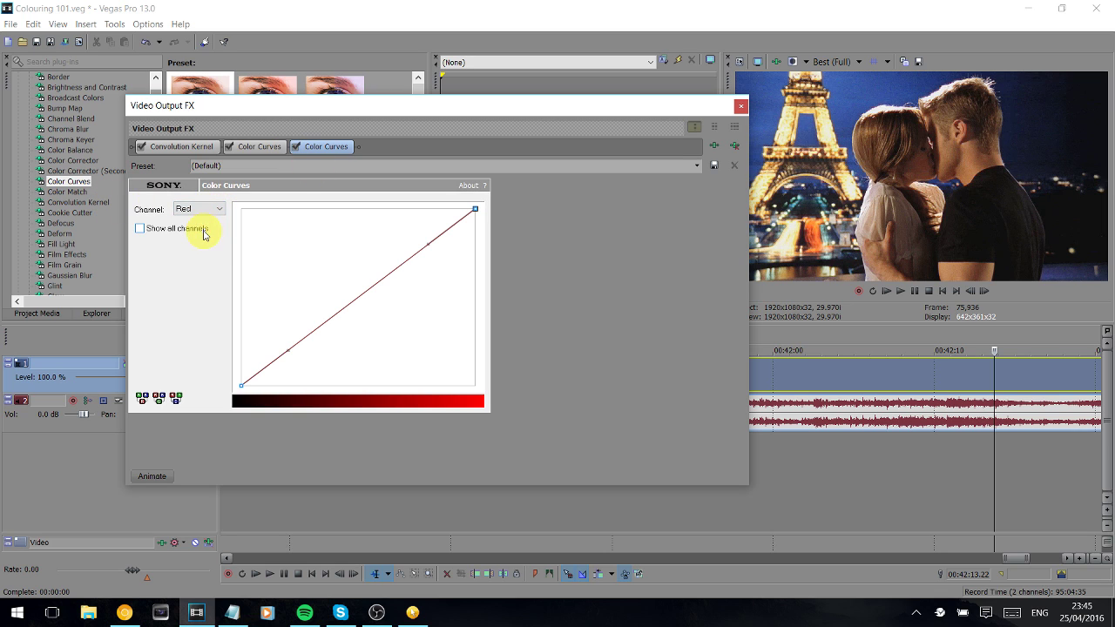
pyautogui.moveTo(430, 244); pyautogui.dragTo(402, 223)
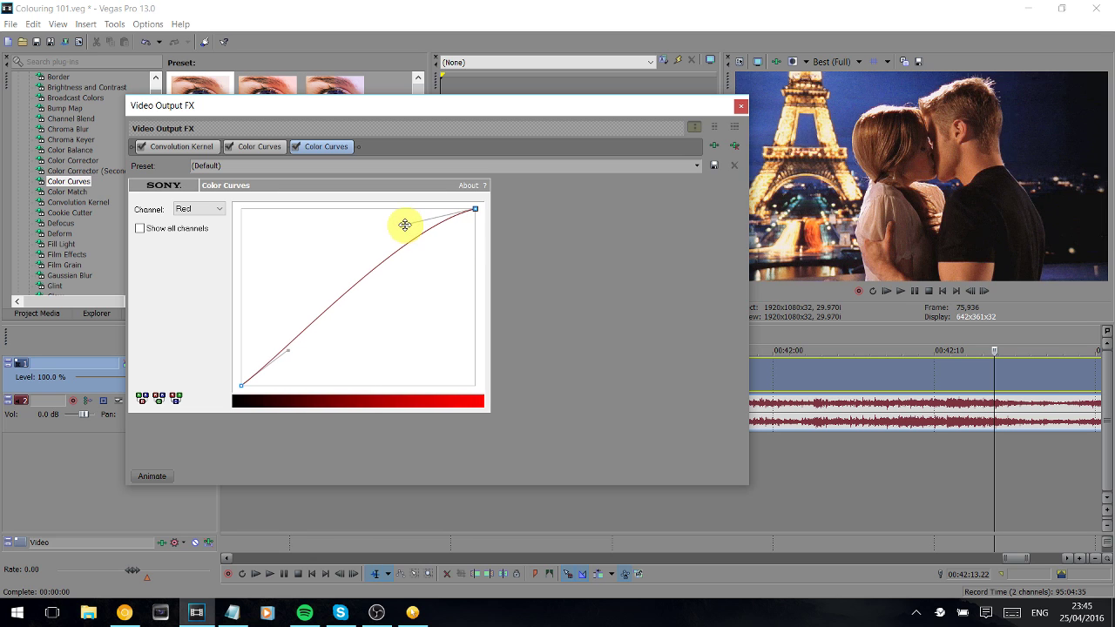
pyautogui.moveTo(291, 350)
pyautogui.mouseDown()
pyautogui.moveTo(294, 366)
pyautogui.moveTo(281, 356)
pyautogui.moveTo(304, 364)
pyautogui.mouseUp()
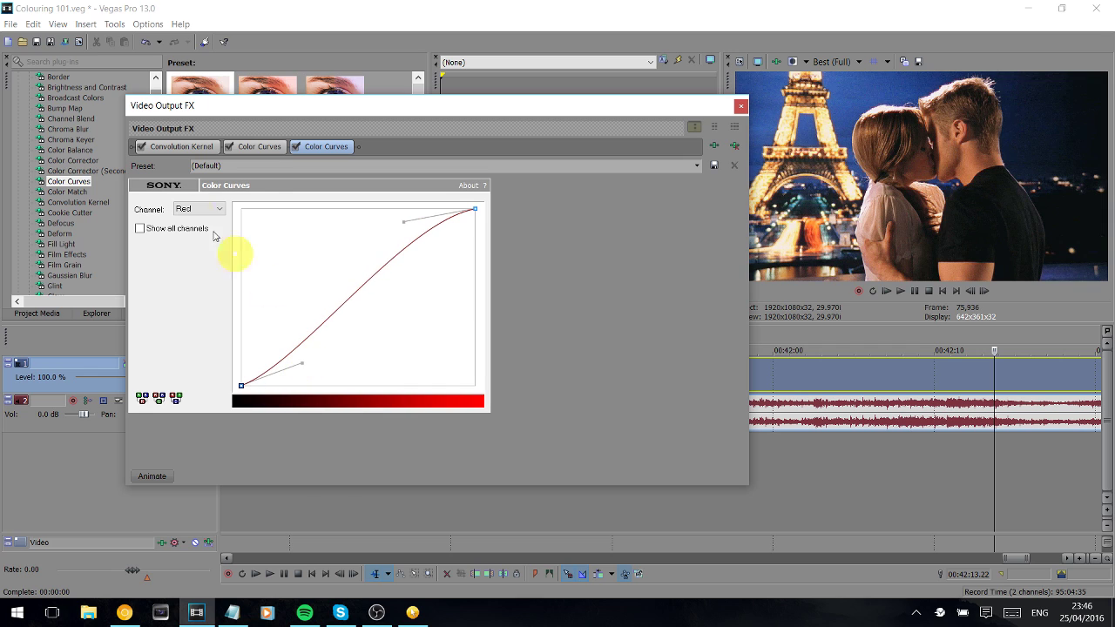
# Lift the Green channel curve slightly with two new control points.
pyautogui.click(188, 209)
pyautogui.click(198, 228)
pyautogui.click(199, 209)
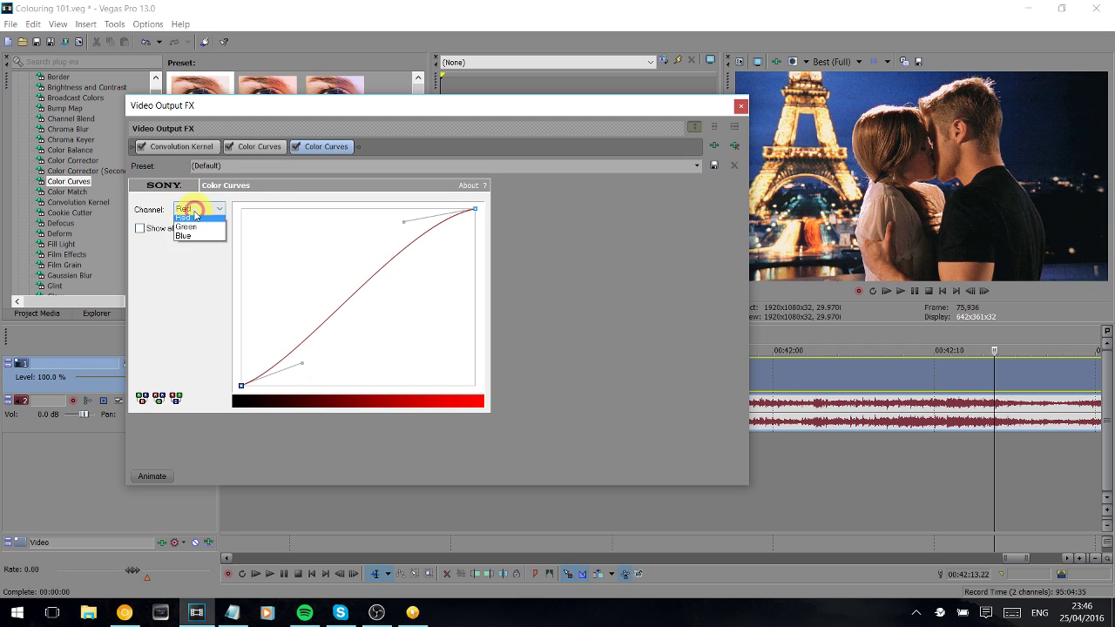
pyautogui.click(193, 228)
pyautogui.click(406, 263)
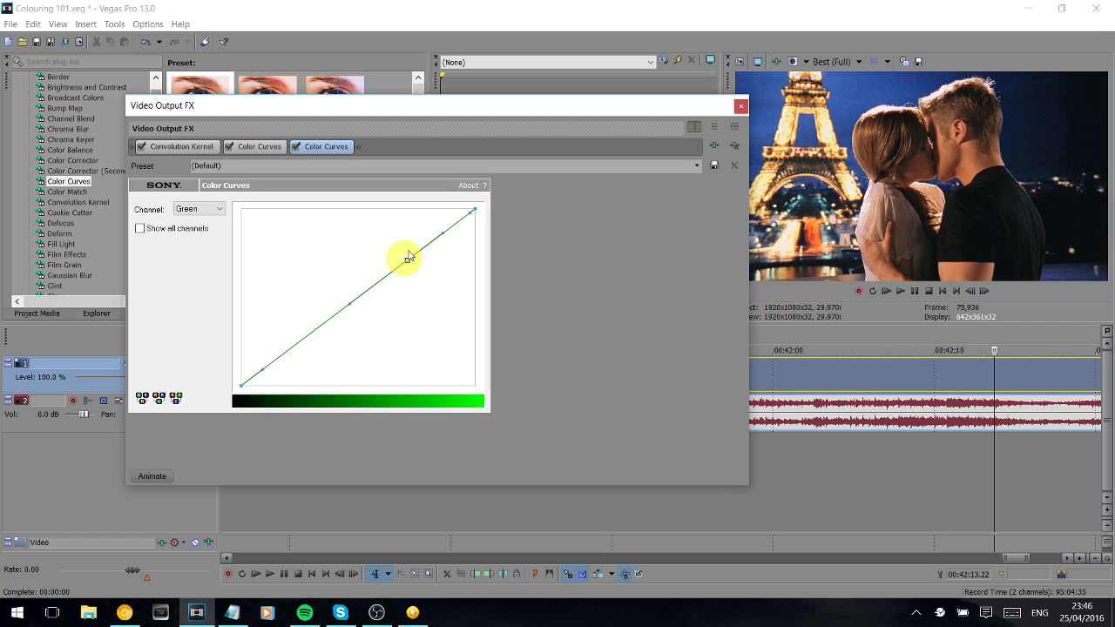
pyautogui.moveTo(408, 260)
pyautogui.mouseDown()
pyautogui.moveTo(400, 249)
pyautogui.moveTo(403, 259)
pyautogui.mouseUp()
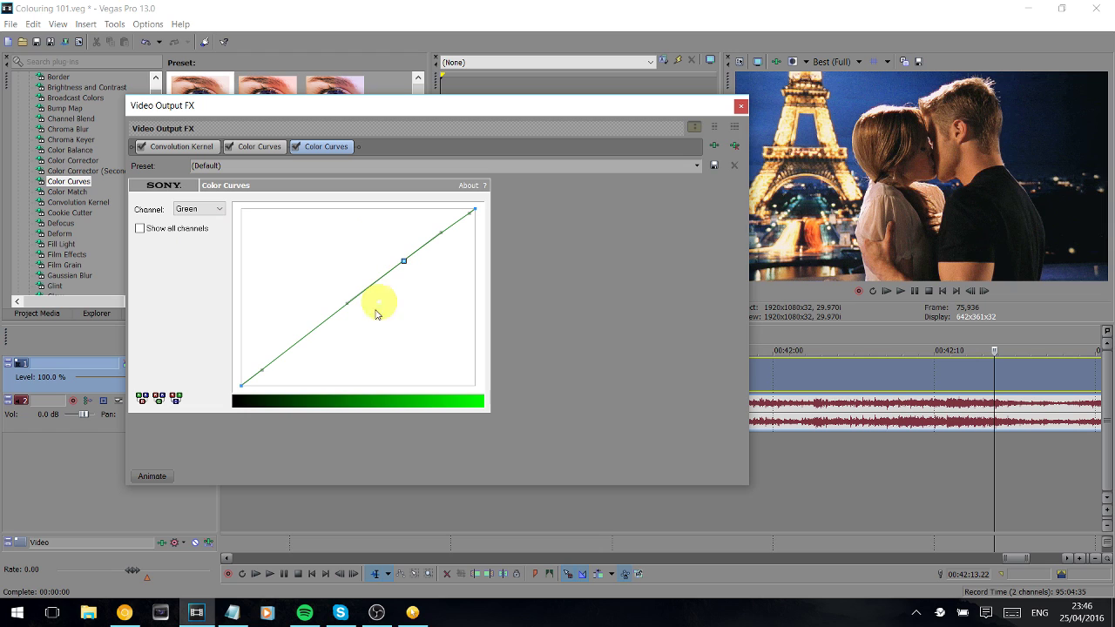
pyautogui.click(307, 340)
pyautogui.moveTo(306, 340); pyautogui.dragTo(300, 334)
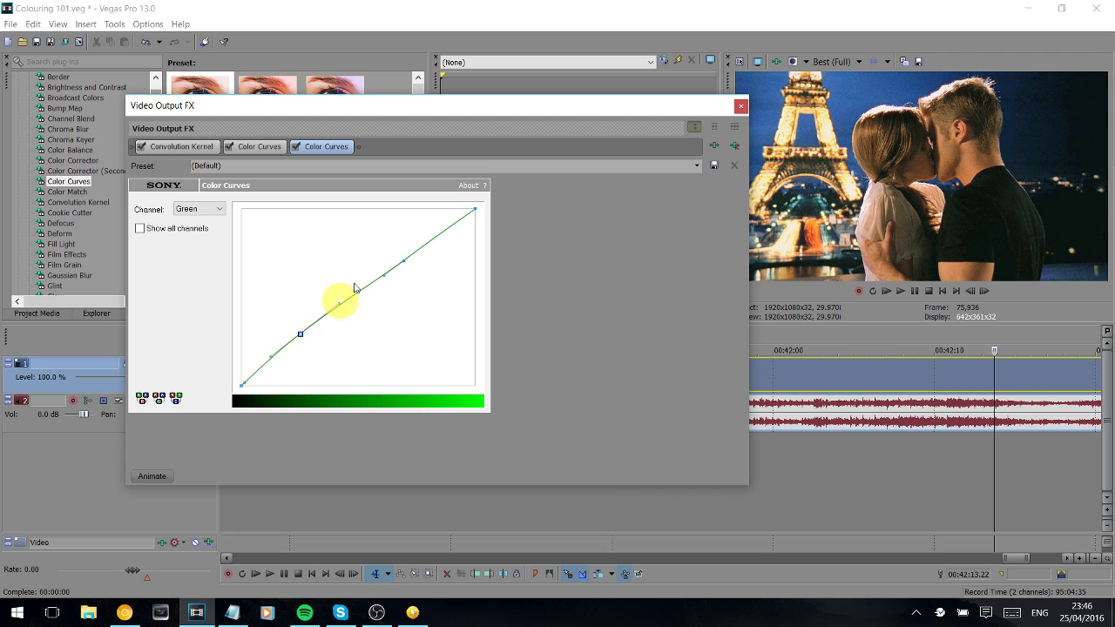
# Bend the Blue channel curve into an S with two control points.
pyautogui.click(216, 210)
pyautogui.click(195, 249)
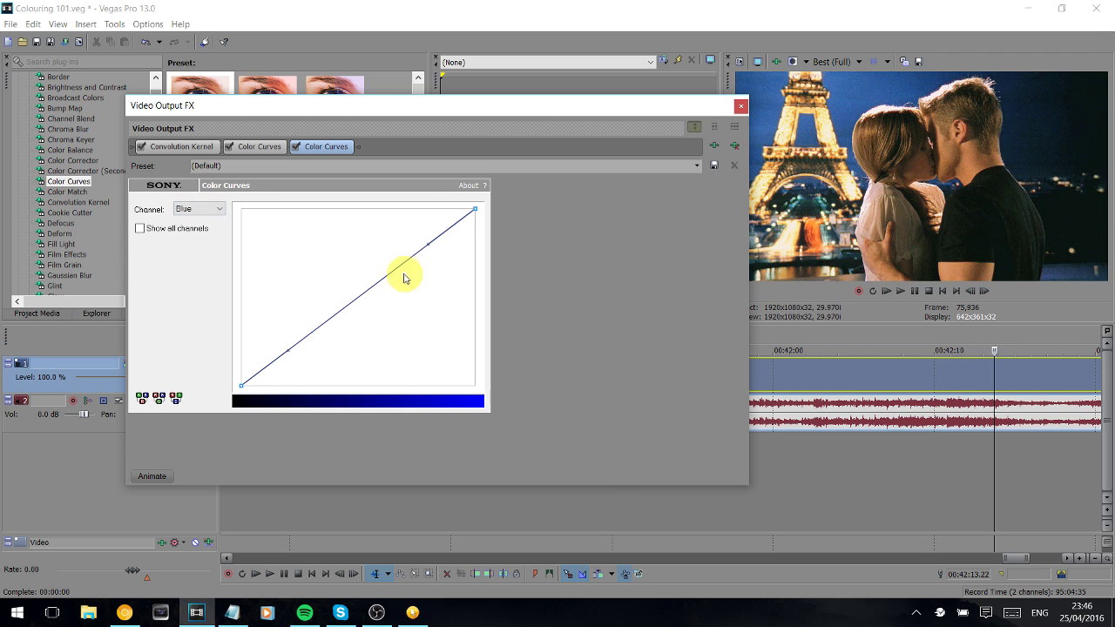
pyautogui.moveTo(392, 266); pyautogui.dragTo(385, 258)
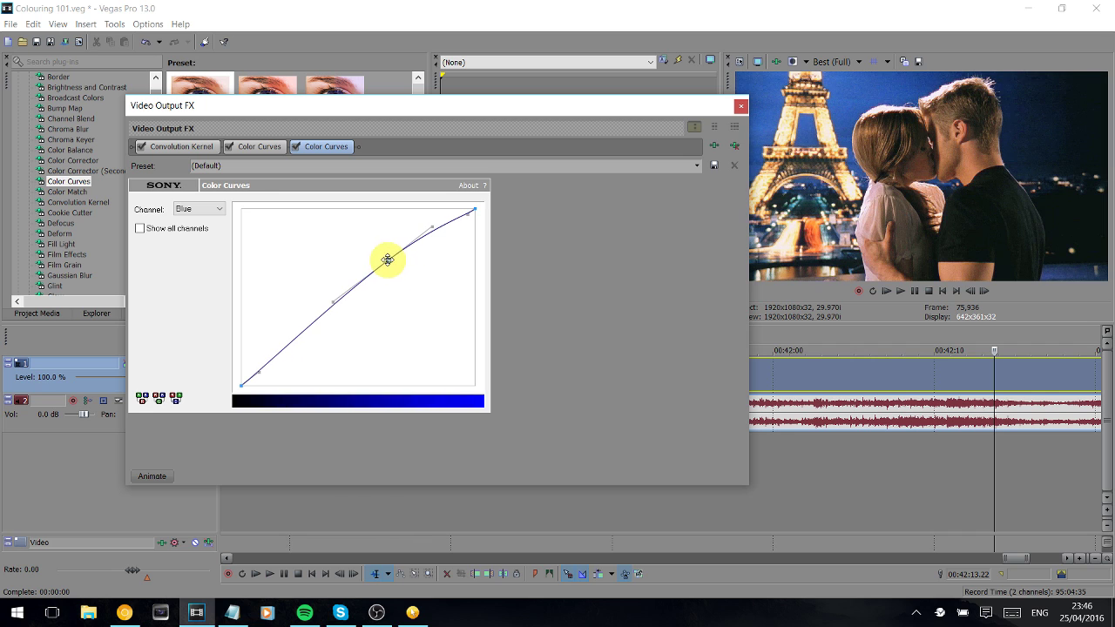
pyautogui.click(289, 346)
pyautogui.moveTo(289, 347); pyautogui.dragTo(293, 348)
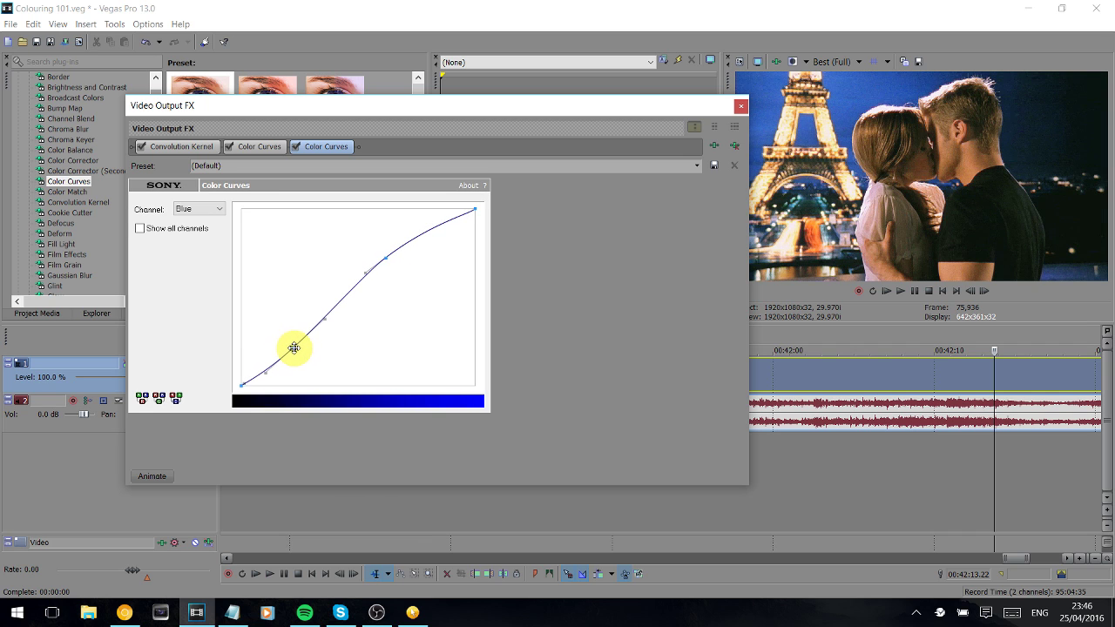
# Add a default Color Corrector to the video output and show its Custom colour wheels.
pyautogui.click(740, 105)
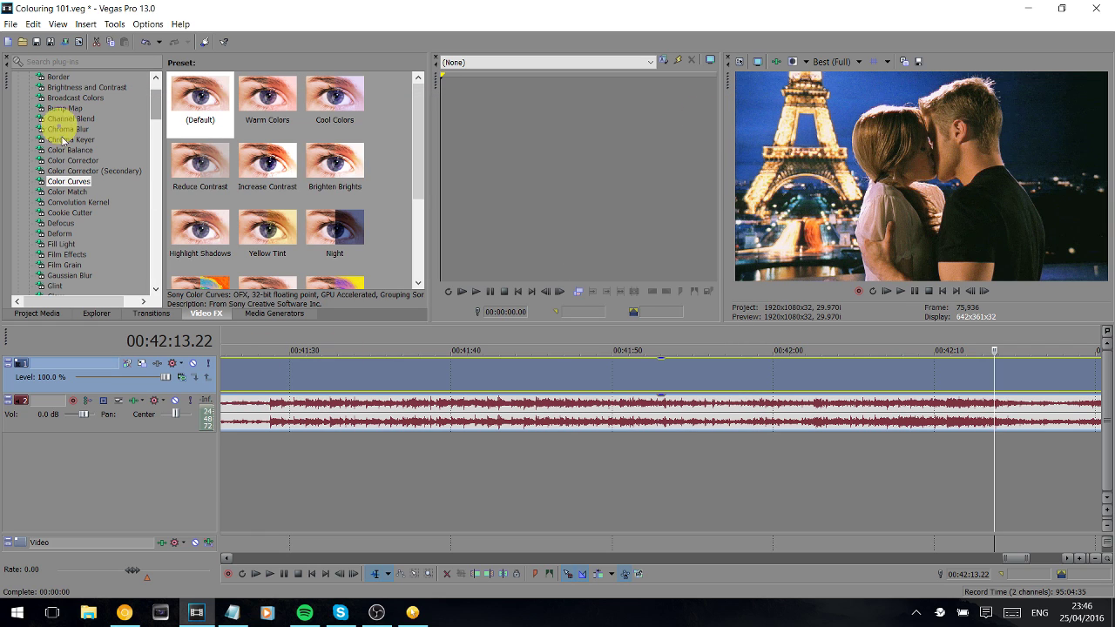
pyautogui.click(77, 160)
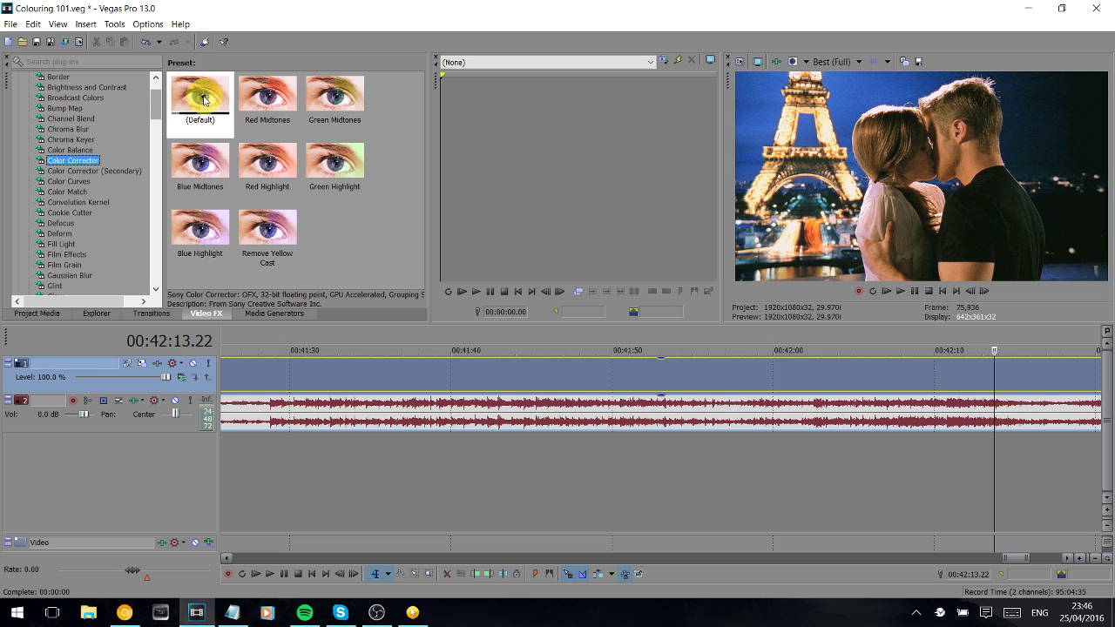
pyautogui.moveTo(199, 94); pyautogui.dragTo(781, 150)
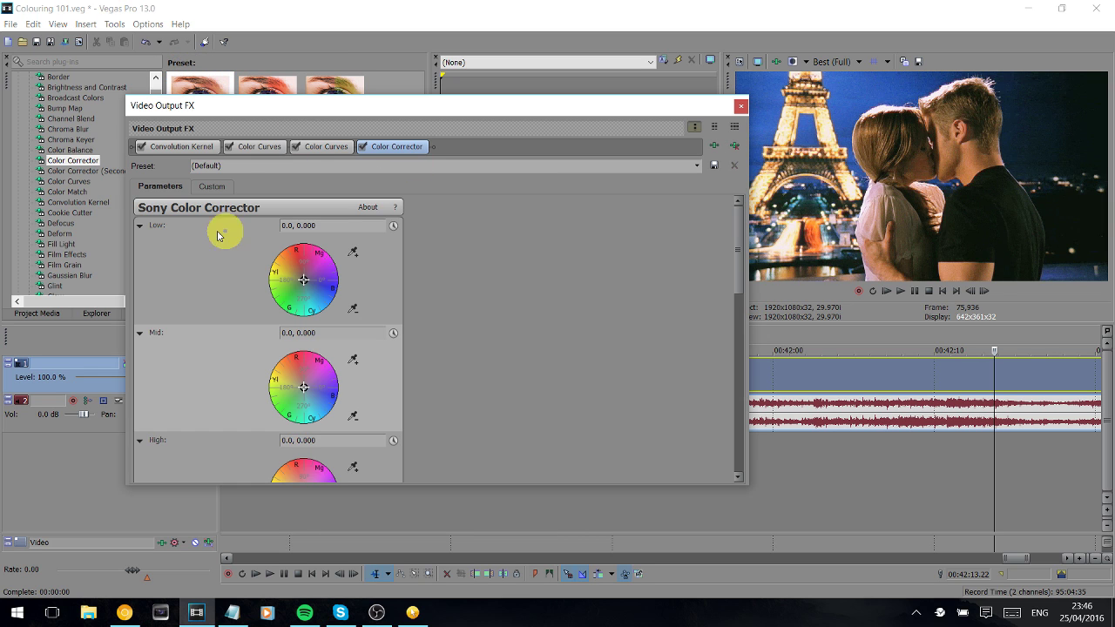
pyautogui.click(214, 185)
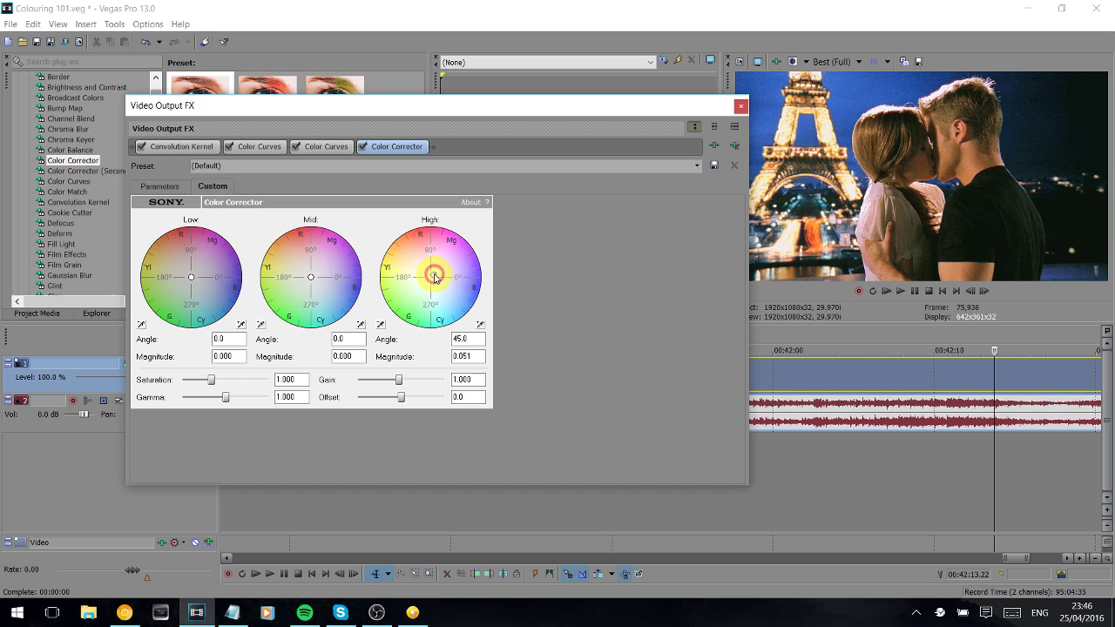
# Give highlights a slight red tint, weaken the midtone tint, and tint the shadows slightly.
pyautogui.moveTo(436, 277)
pyautogui.mouseDown()
pyautogui.moveTo(449, 259)
pyautogui.moveTo(427, 281)
pyautogui.moveTo(430, 270)
pyautogui.mouseUp()
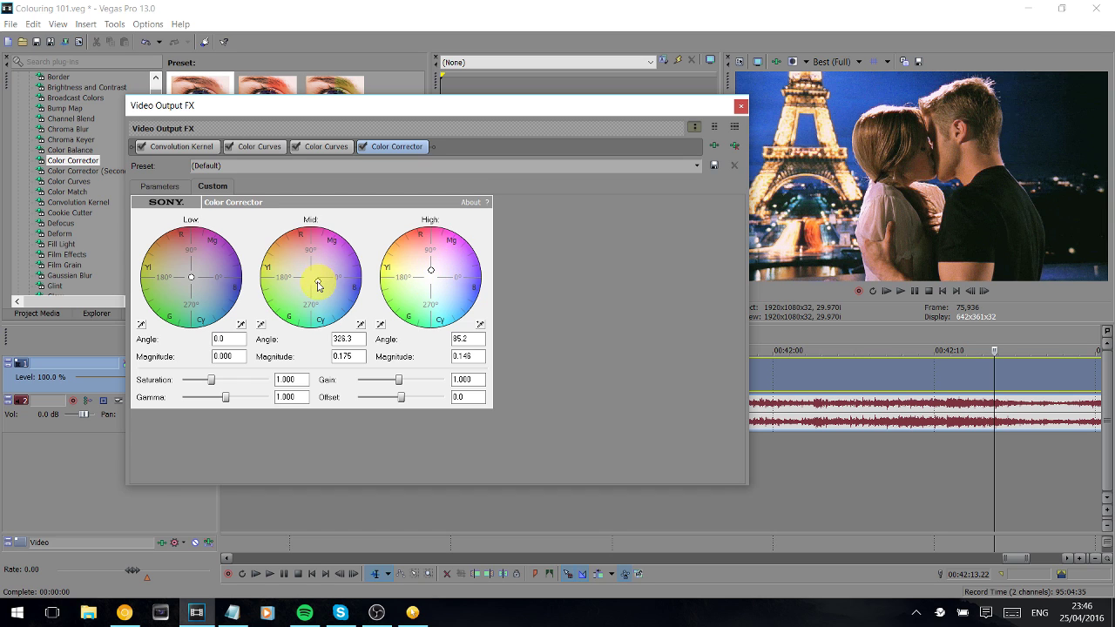
pyautogui.moveTo(319, 285); pyautogui.dragTo(312, 281)
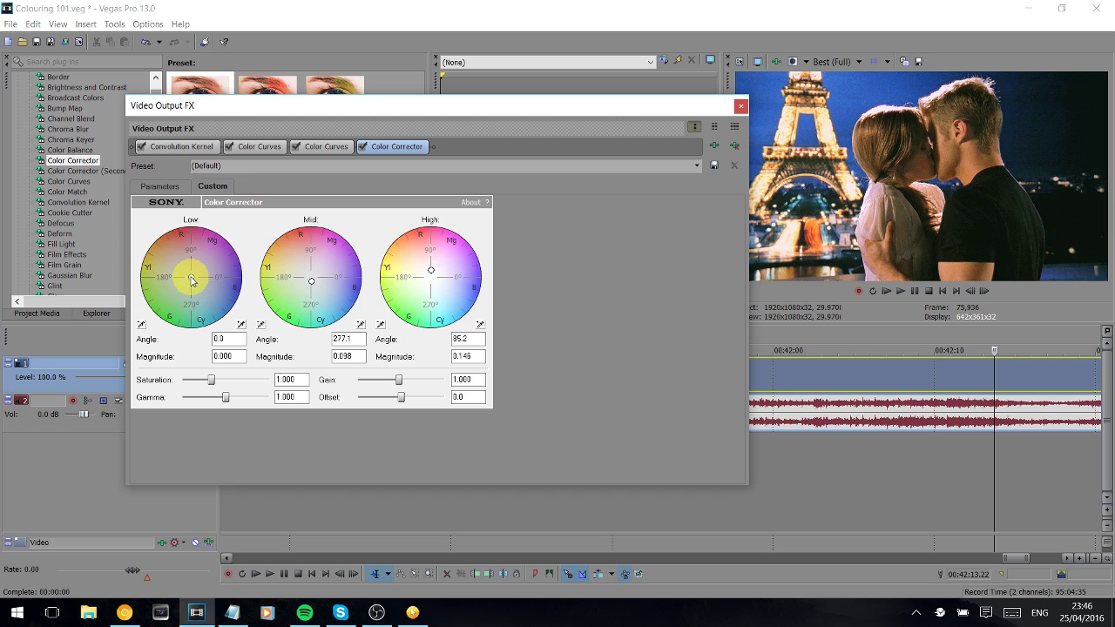
pyautogui.moveTo(192, 279)
pyautogui.mouseDown()
pyautogui.moveTo(217, 280)
pyautogui.moveTo(201, 277)
pyautogui.mouseUp()
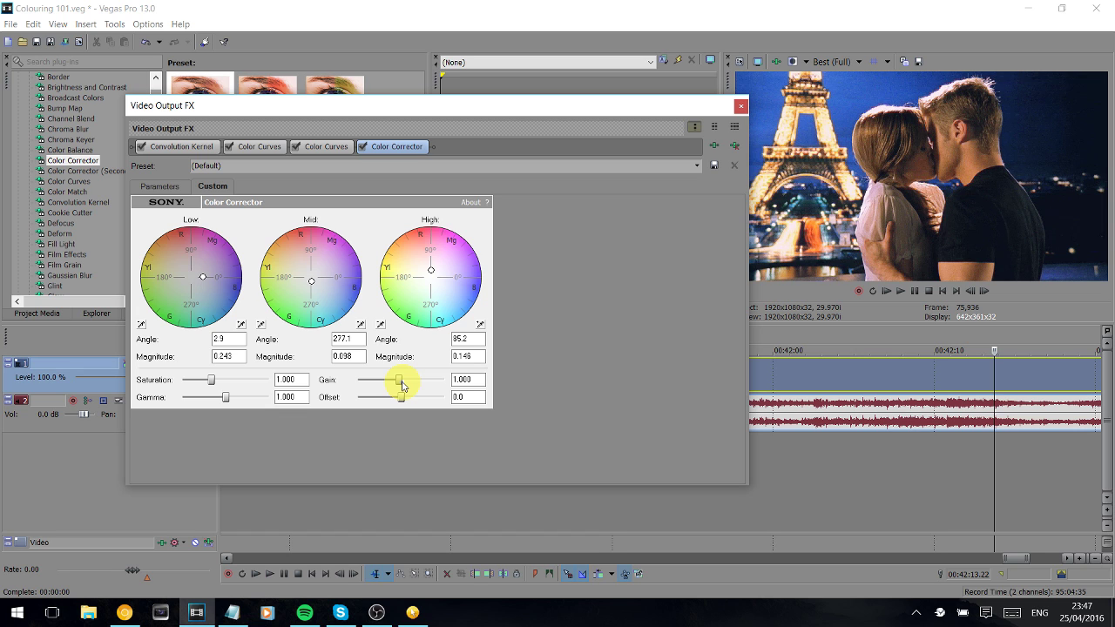
# Set Color Corrector gain 1.075, gamma 1.108, saturation 1.337, keeping offset at 0.
pyautogui.moveTo(400, 386); pyautogui.dragTo(403, 382)
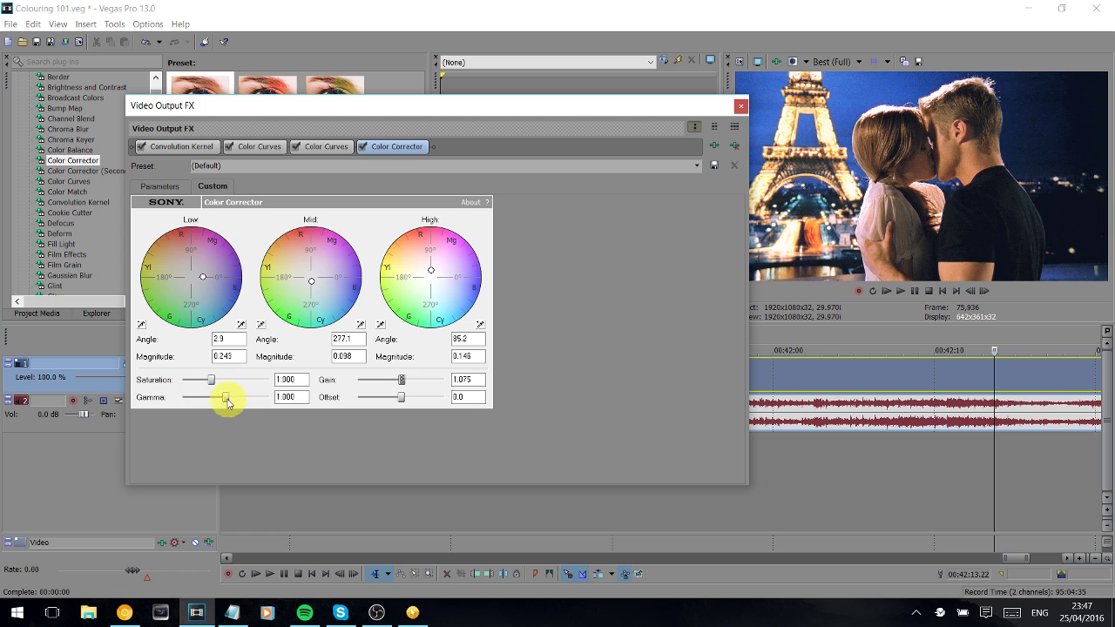
pyautogui.moveTo(233, 401)
pyautogui.mouseDown()
pyautogui.moveTo(368, 375)
pyautogui.moveTo(261, 406)
pyautogui.moveTo(229, 396)
pyautogui.mouseUp()
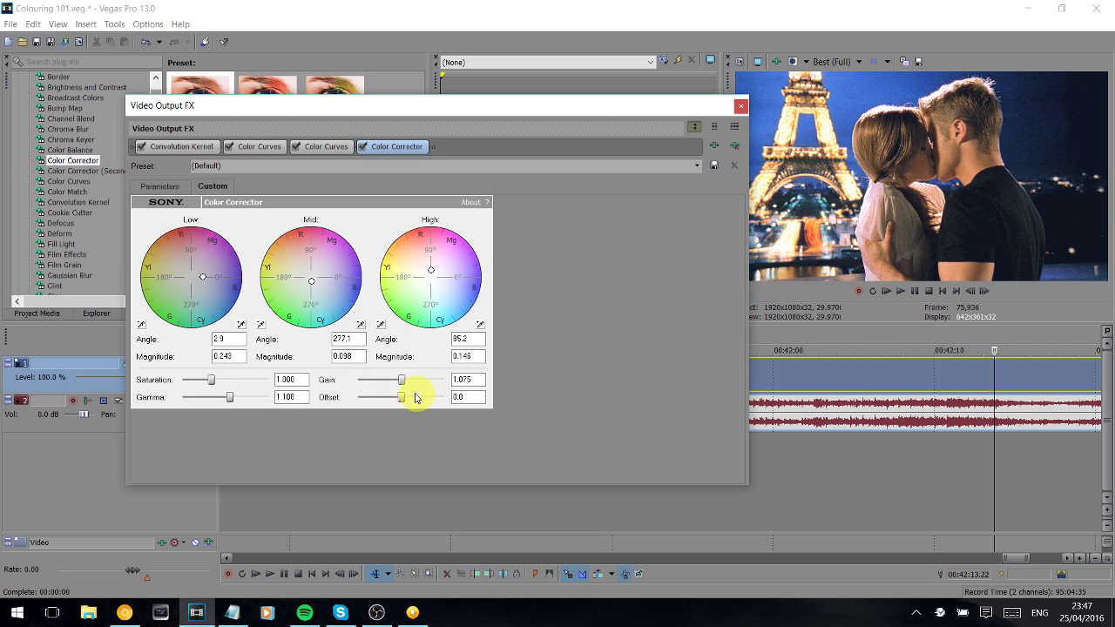
pyautogui.moveTo(401, 399); pyautogui.dragTo(403, 402)
pyautogui.moveTo(217, 383)
pyautogui.mouseDown()
pyautogui.moveTo(161, 386)
pyautogui.moveTo(229, 385)
pyautogui.mouseUp()
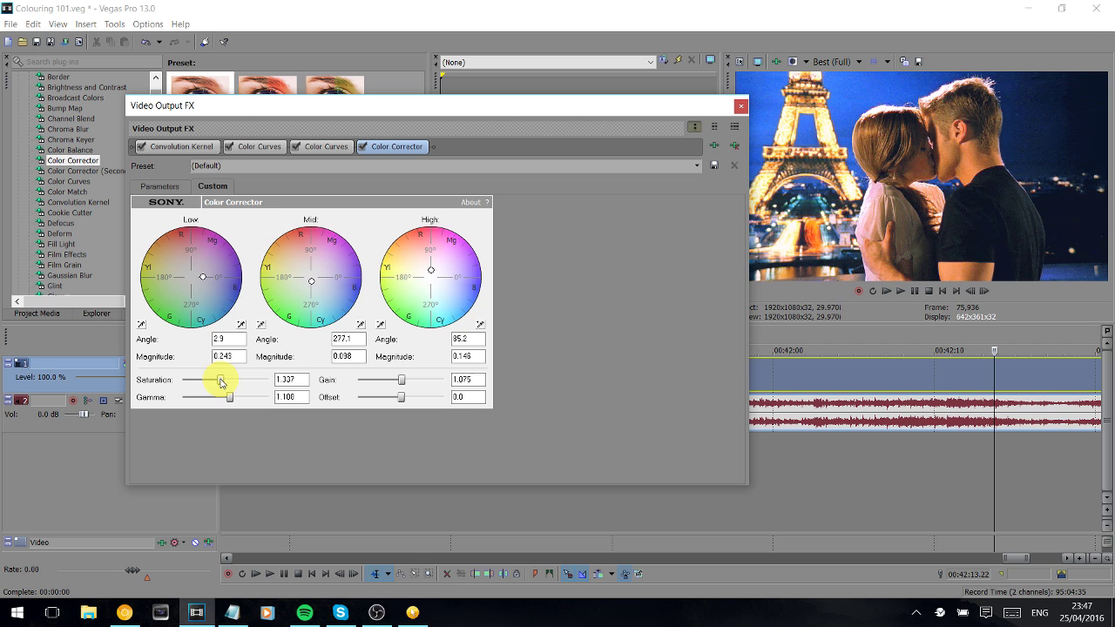
# Add a default Color Corrector (Secondary) after the Color Corrector, with its Custom controls fully visible.
pyautogui.click(740, 106)
pyautogui.click(103, 171)
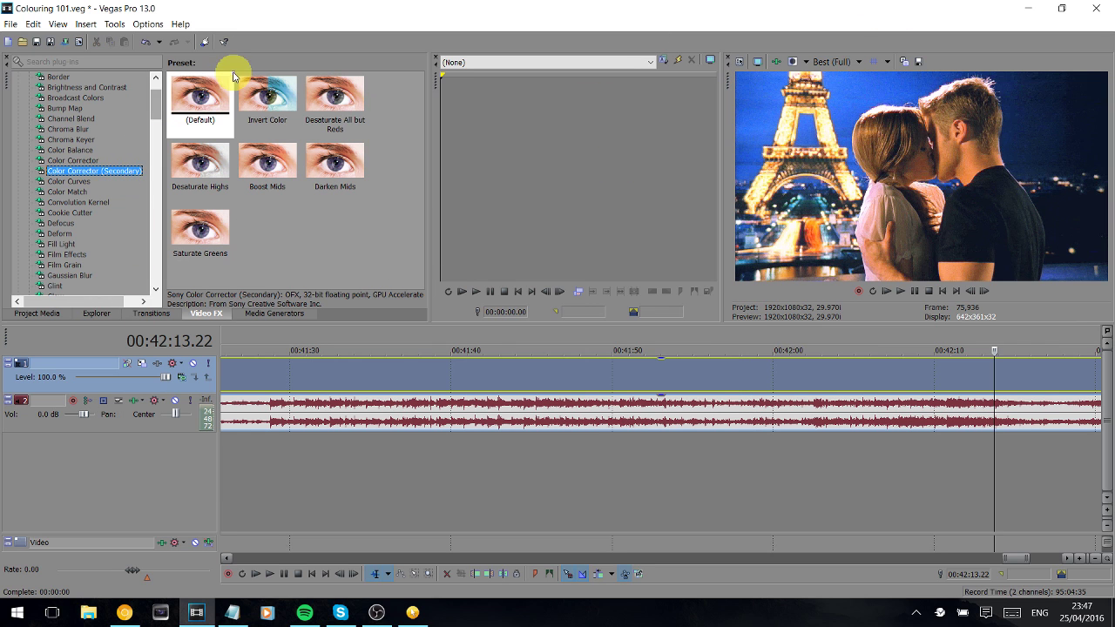
pyautogui.moveTo(216, 94); pyautogui.dragTo(1001, 137)
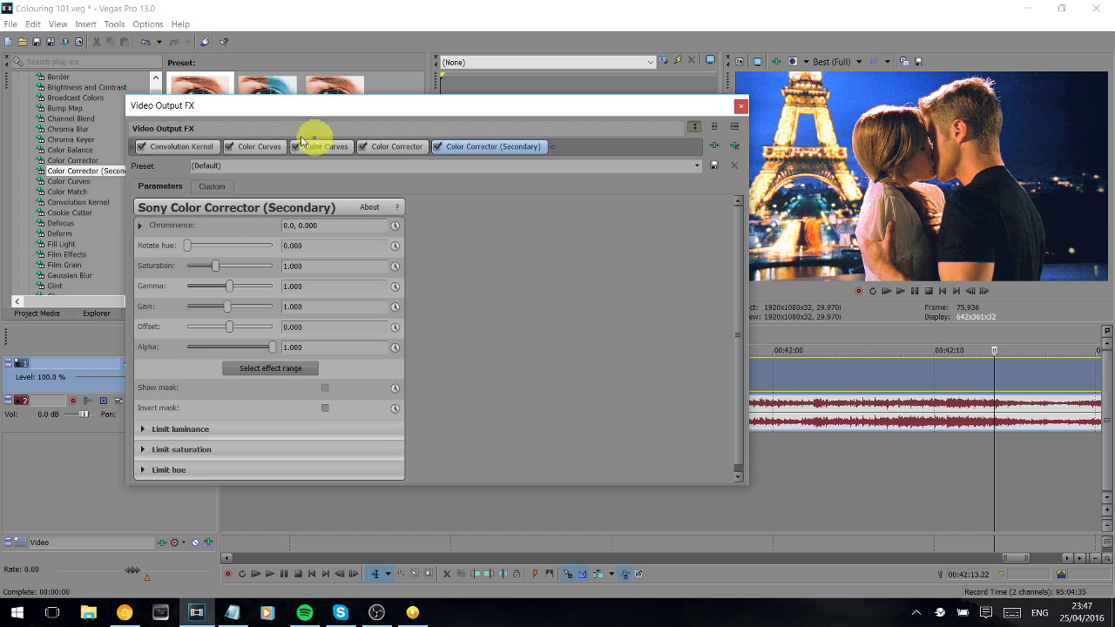
pyautogui.click(210, 188)
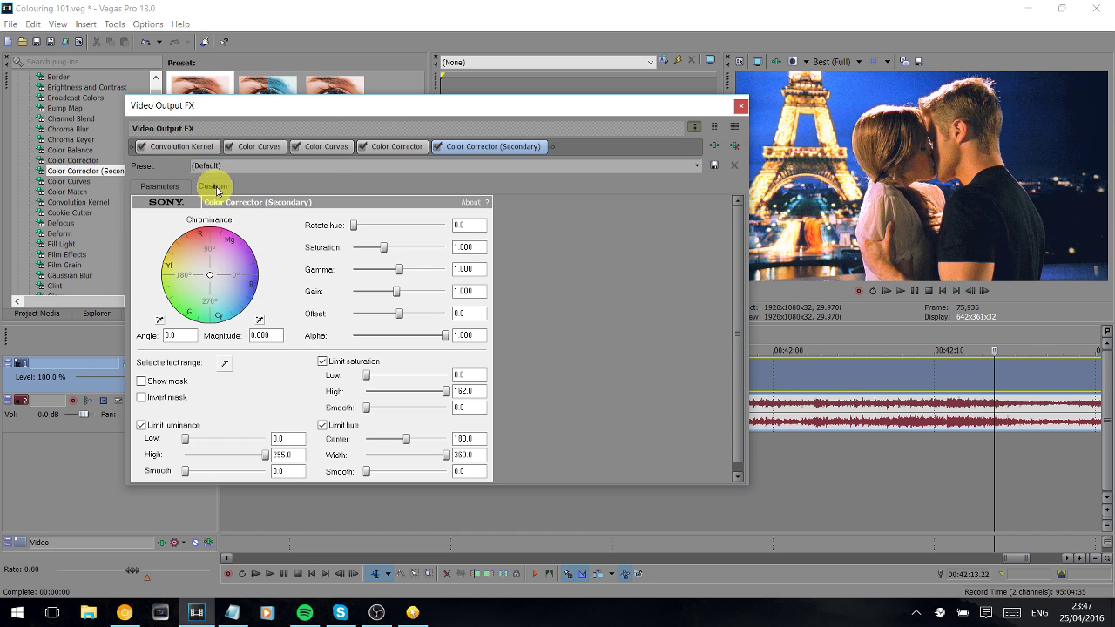
pyautogui.moveTo(324, 105); pyautogui.dragTo(301, 82)
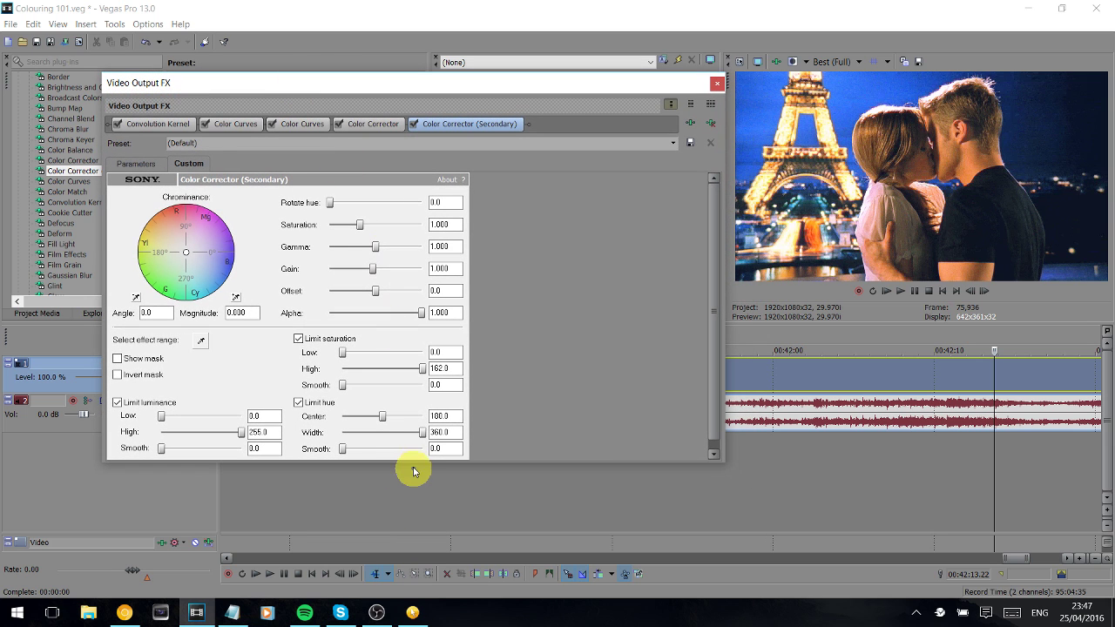
pyautogui.moveTo(414, 463); pyautogui.dragTo(415, 488)
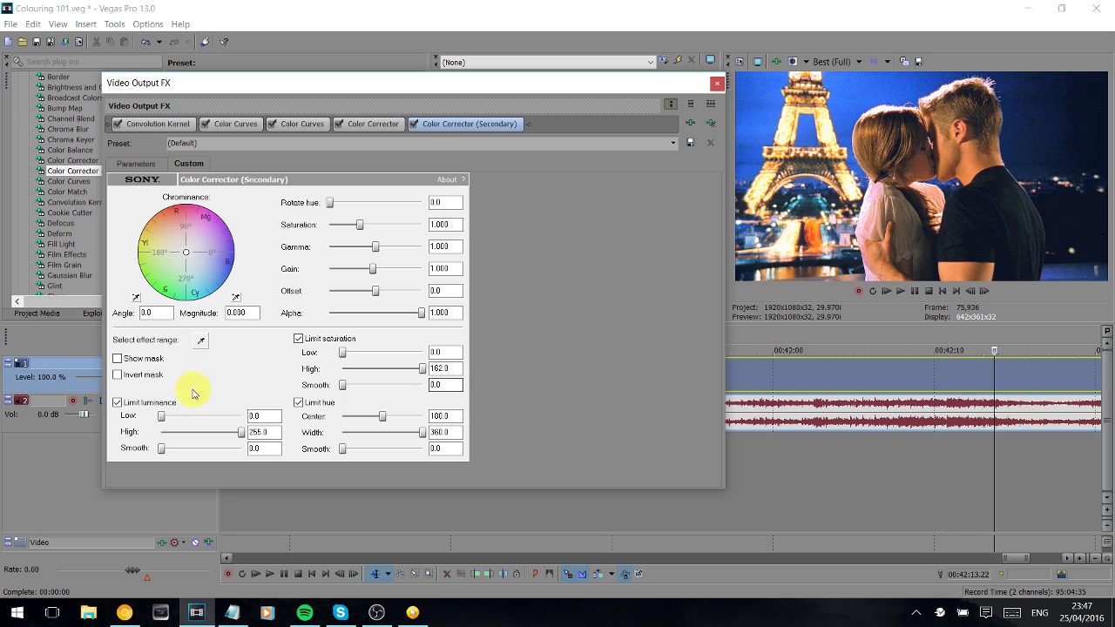
# Sample the Eiffel Tower's colour, show the mask, and limit luminance to 35.1–255 and saturation to 38.9–73.
pyautogui.click(203, 341)
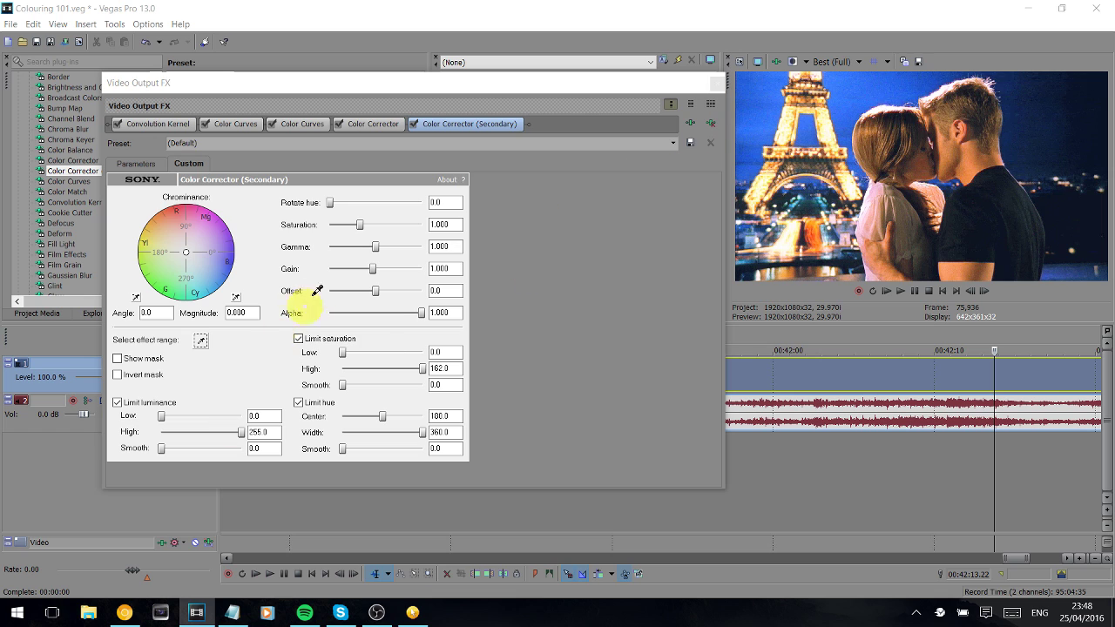
pyautogui.moveTo(782, 118); pyautogui.dragTo(763, 100)
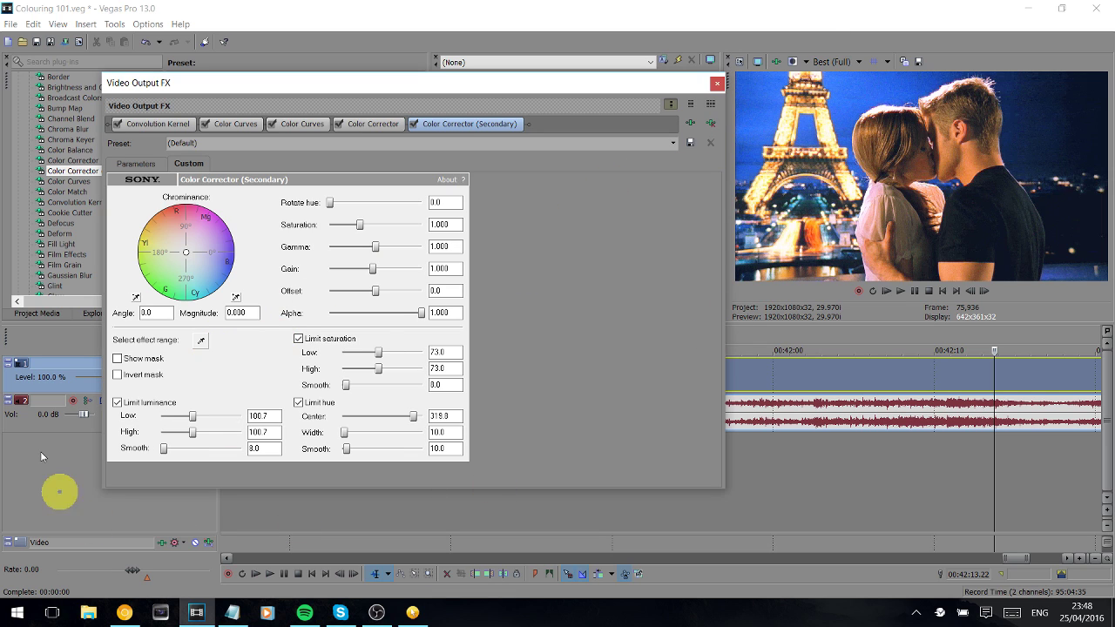
pyautogui.click(137, 361)
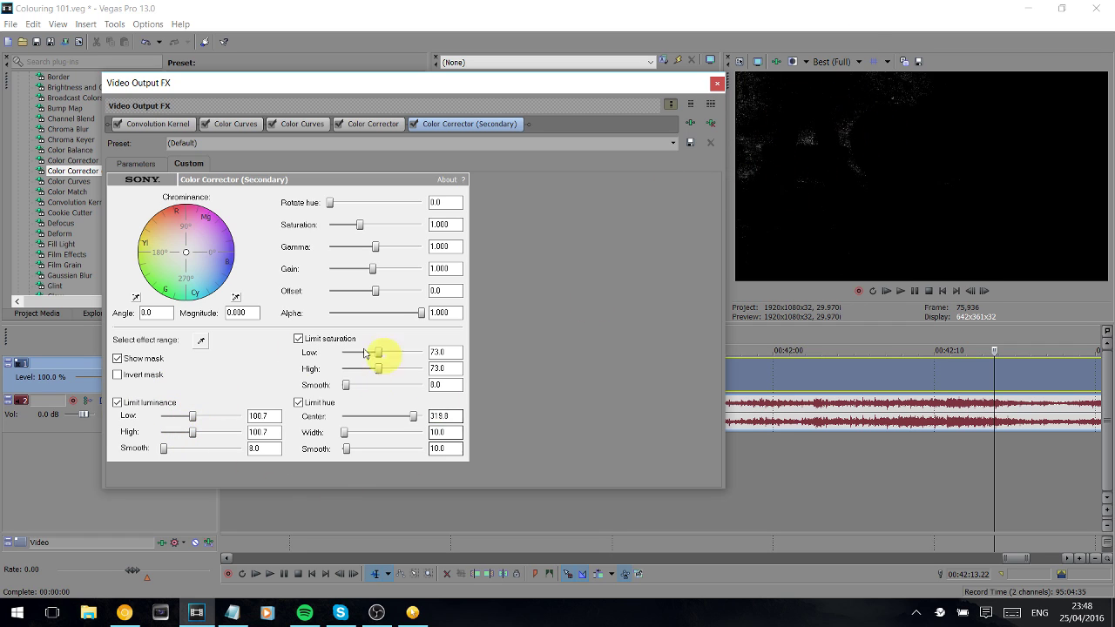
pyautogui.moveTo(192, 420)
pyautogui.mouseDown()
pyautogui.moveTo(217, 419)
pyautogui.moveTo(181, 420)
pyautogui.mouseUp()
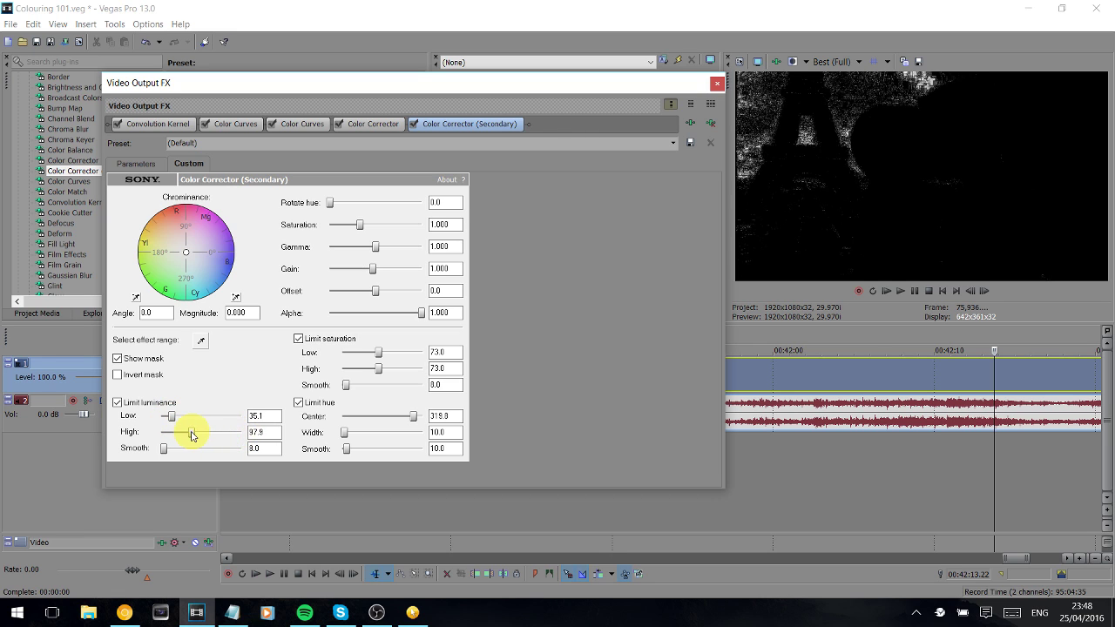
pyautogui.moveTo(163, 448); pyautogui.dragTo(198, 452)
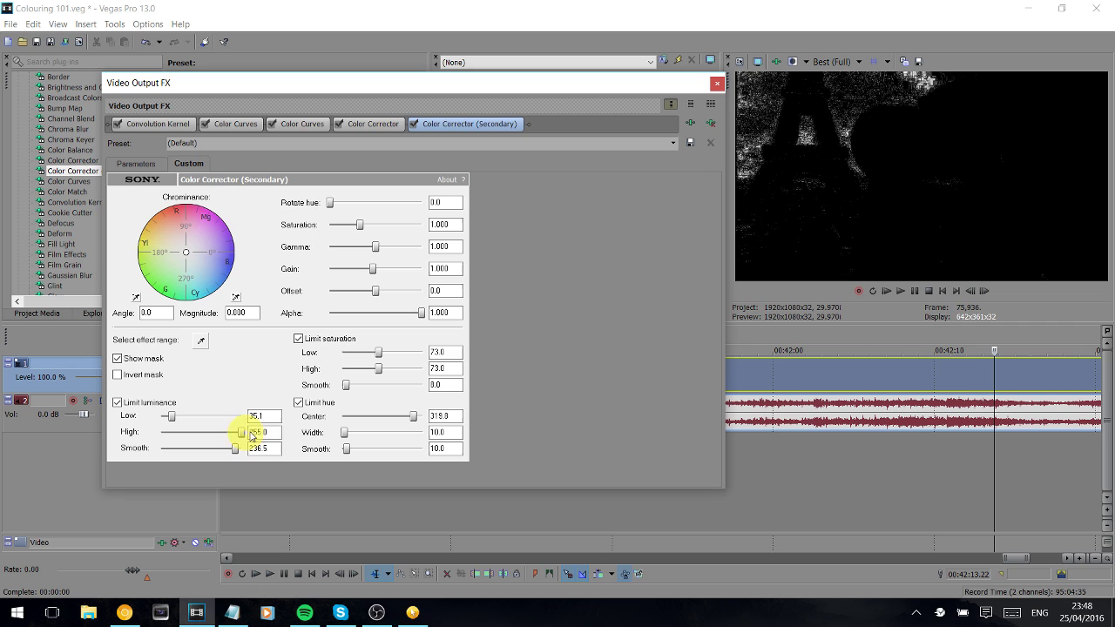
pyautogui.moveTo(375, 352); pyautogui.dragTo(361, 387)
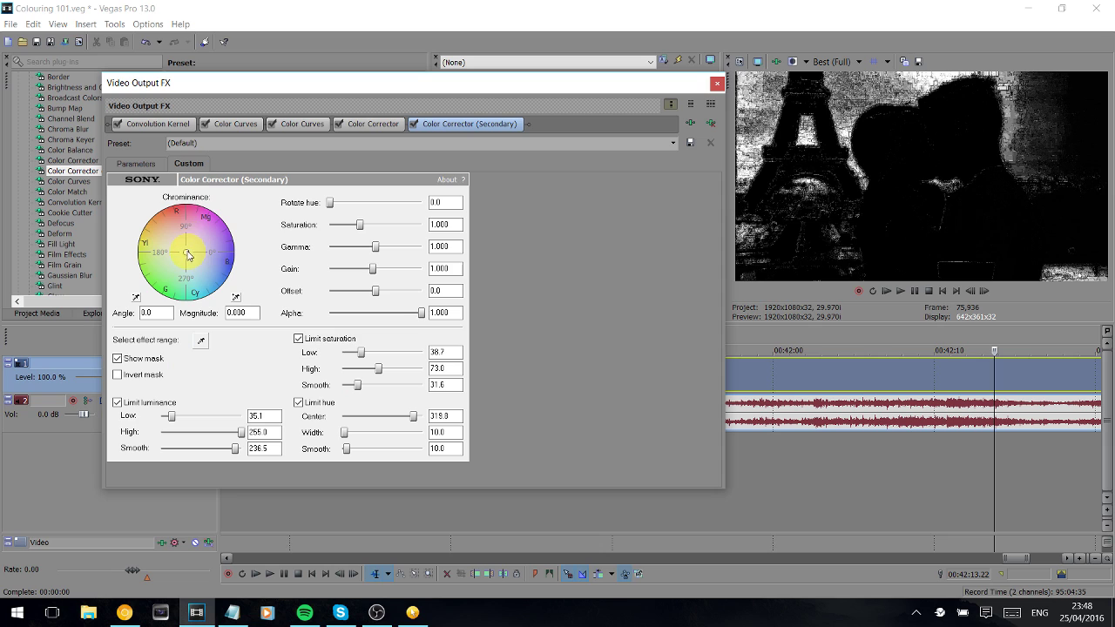
# Tint the selection toward magenta, hide the mask, and fully soften the hue, saturation and luminance limits.
pyautogui.moveTo(193, 259); pyautogui.dragTo(210, 235)
pyautogui.click(117, 359)
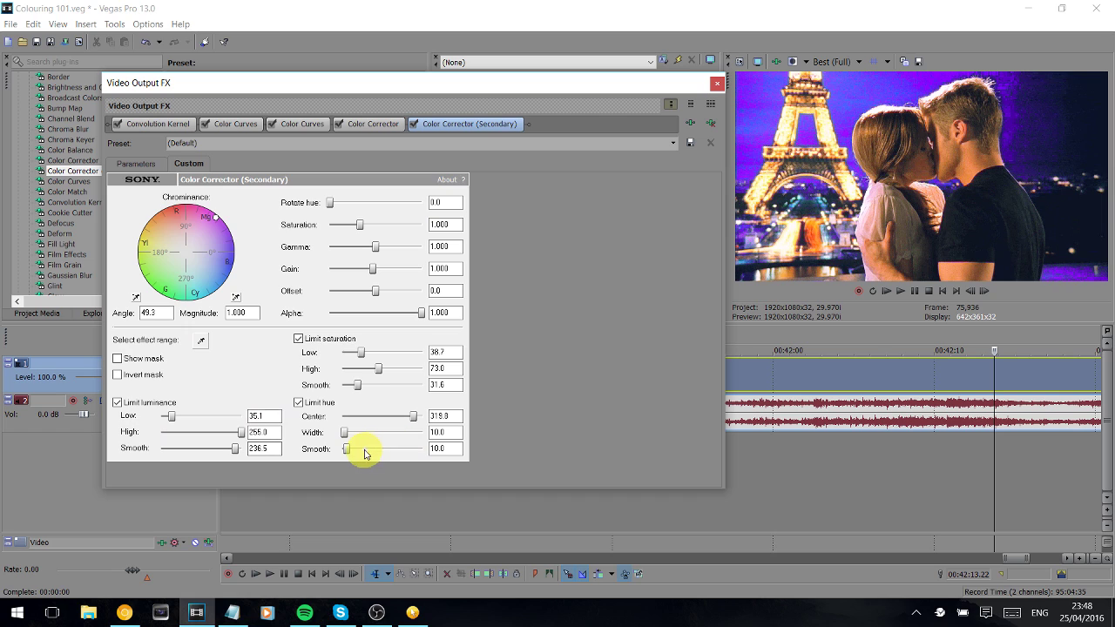
pyautogui.moveTo(347, 450); pyautogui.dragTo(439, 450)
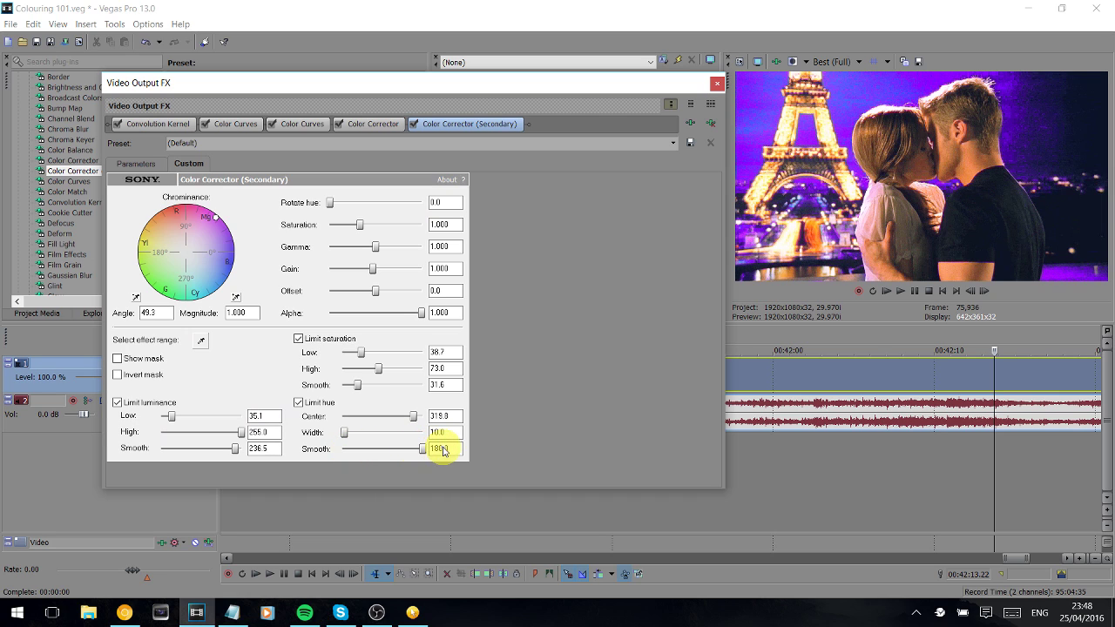
pyautogui.moveTo(357, 389); pyautogui.dragTo(443, 374)
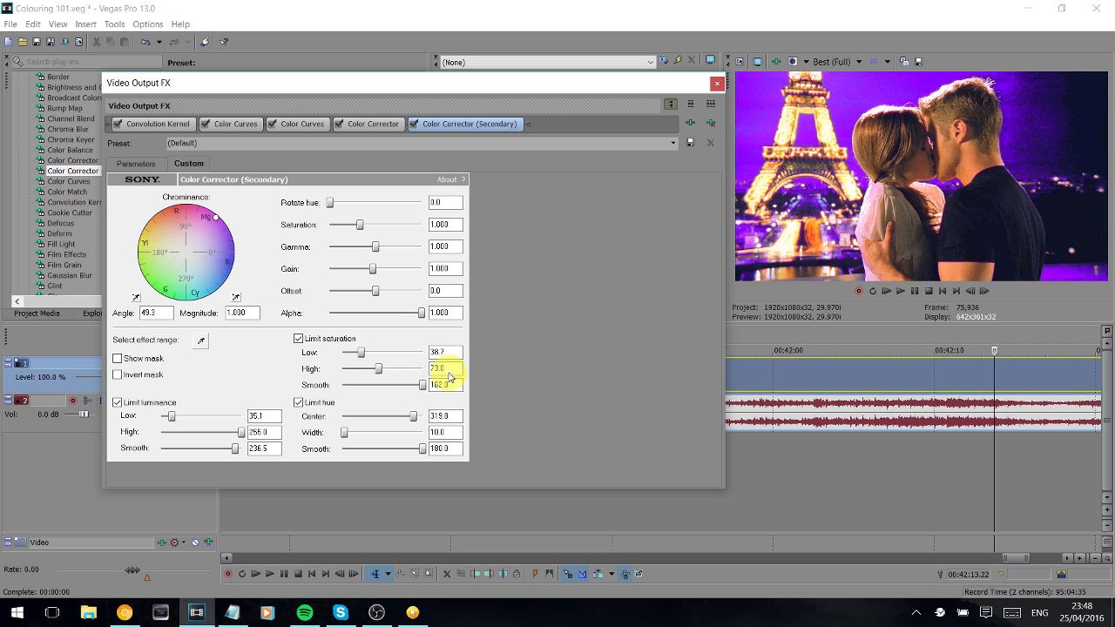
pyautogui.moveTo(237, 451); pyautogui.dragTo(254, 444)
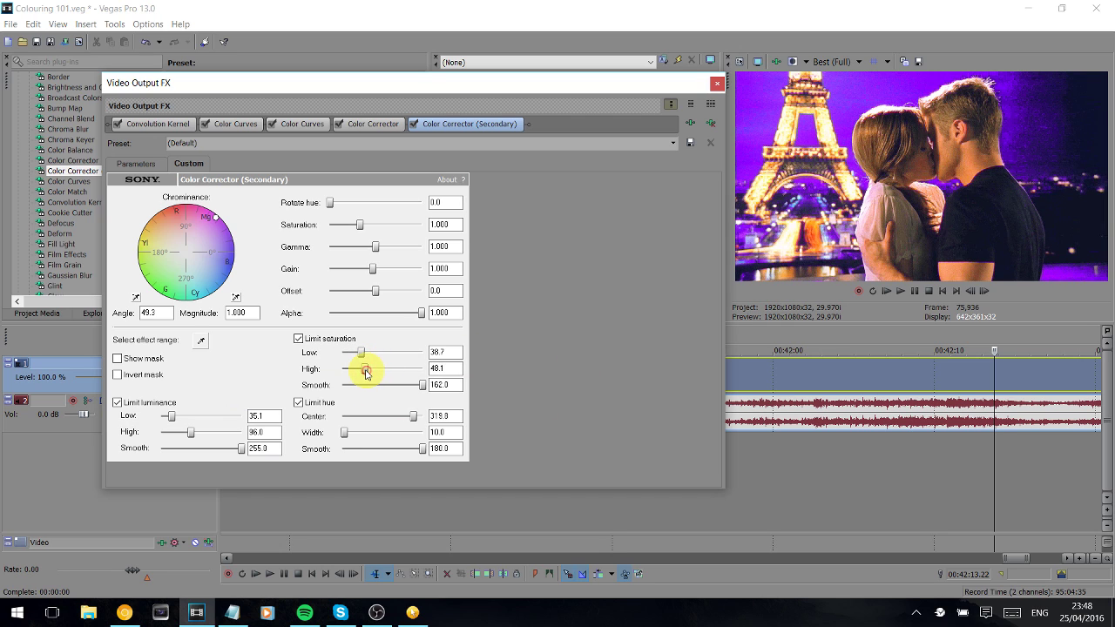
# Widen the saturation range to 35.2–136.1 and drop the selection's saturation to 0.000 to remove the purple cast.
pyautogui.moveTo(393, 375); pyautogui.dragTo(397, 376)
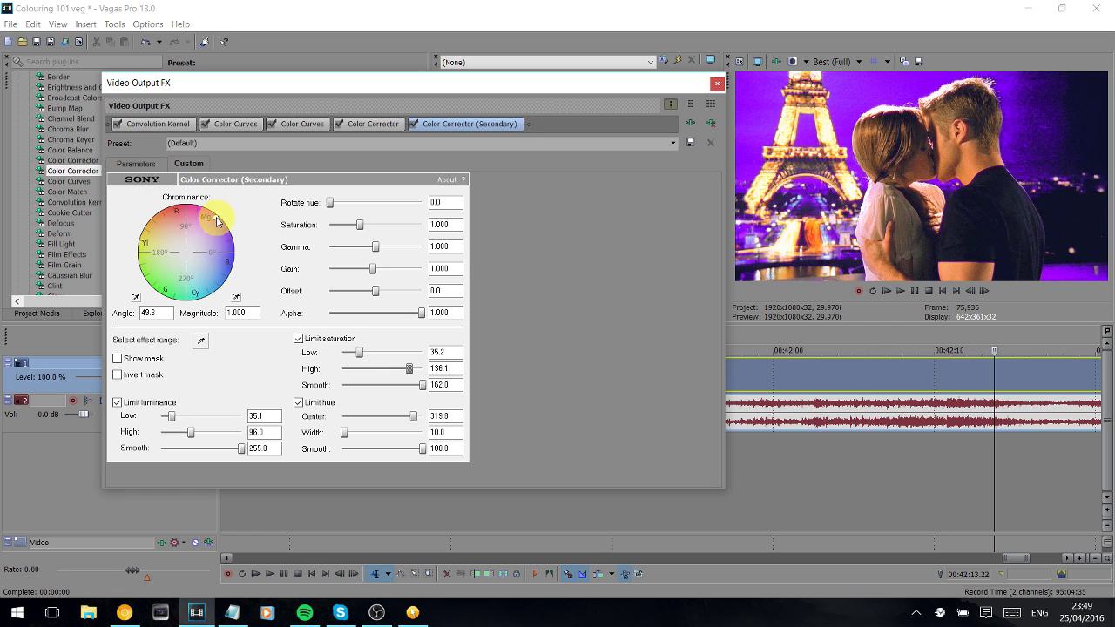
pyautogui.moveTo(217, 222); pyautogui.dragTo(202, 200)
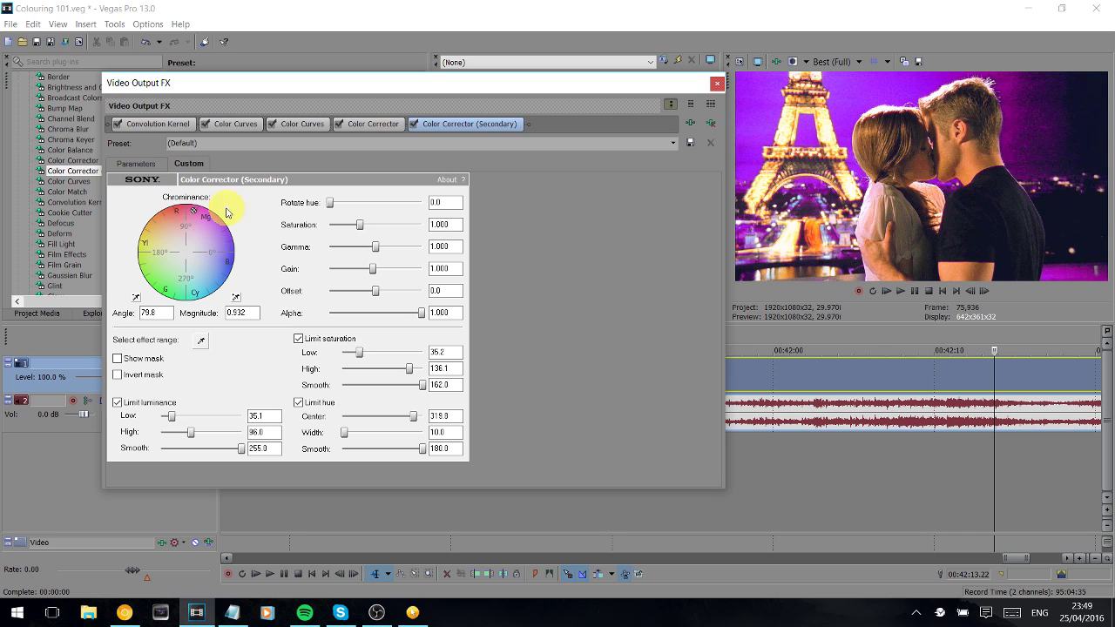
pyautogui.moveTo(321, 225); pyautogui.dragTo(299, 226)
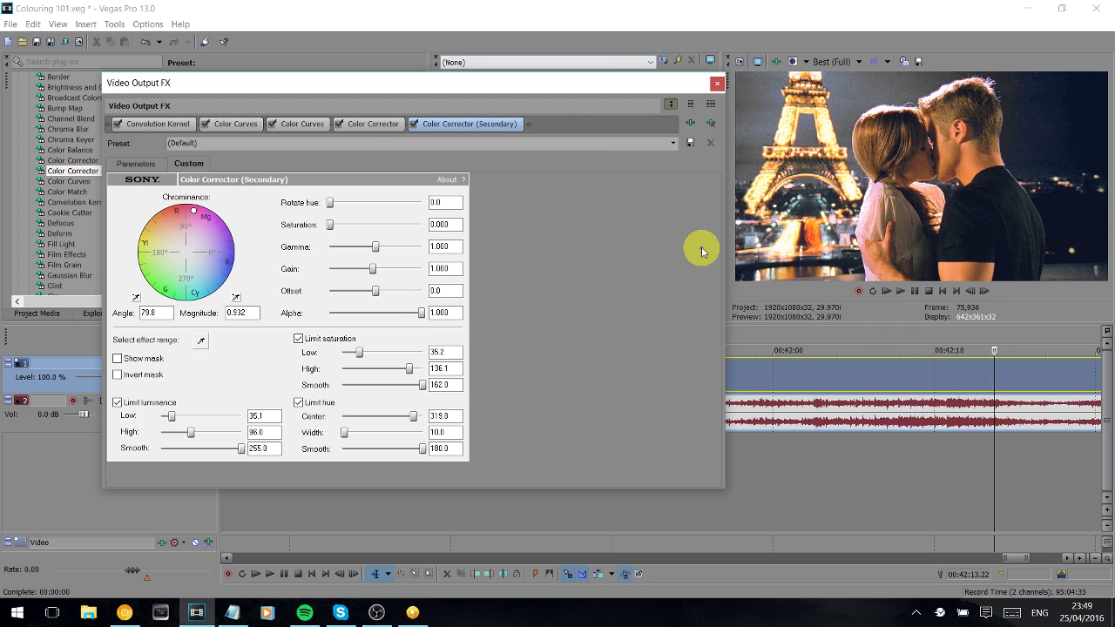
# Preview the secondary correction's mask, try inverting it, leave it uninverted, and close Video Output FX.
pyautogui.click(477, 132)
pyautogui.click(114, 364)
pyautogui.click(119, 359)
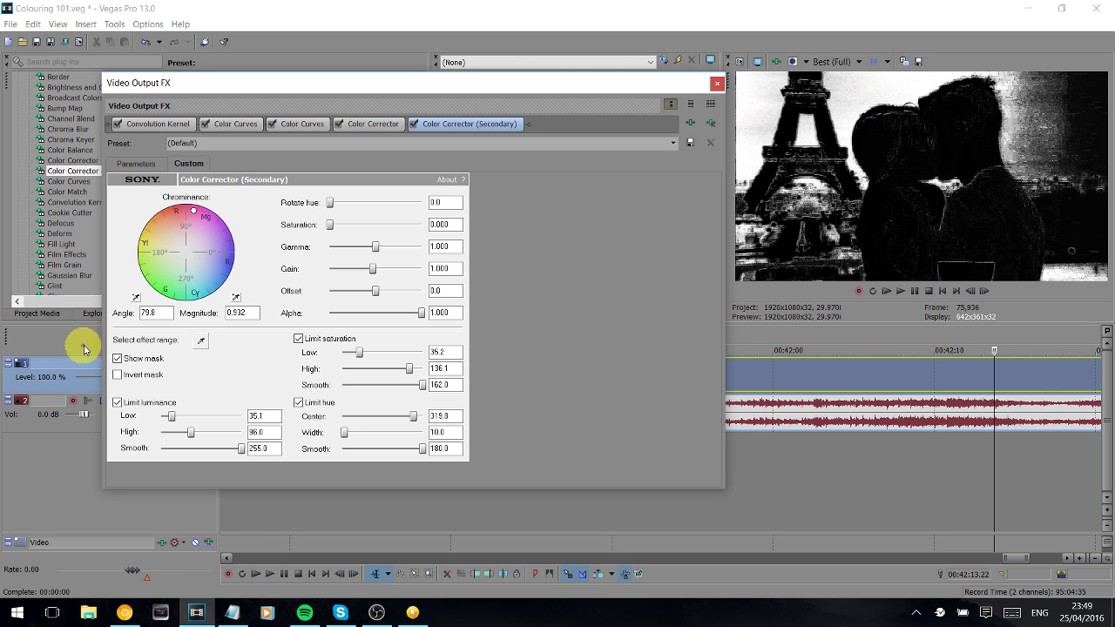
pyautogui.click(117, 359)
pyautogui.click(116, 375)
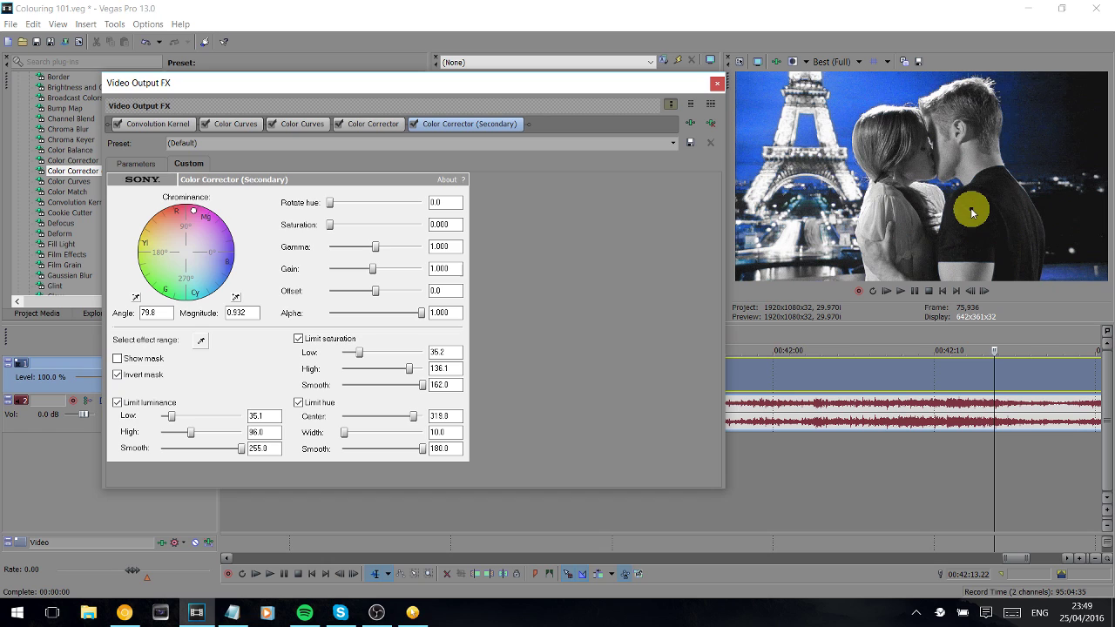
pyautogui.rightClick(979, 420)
pyautogui.click(143, 383)
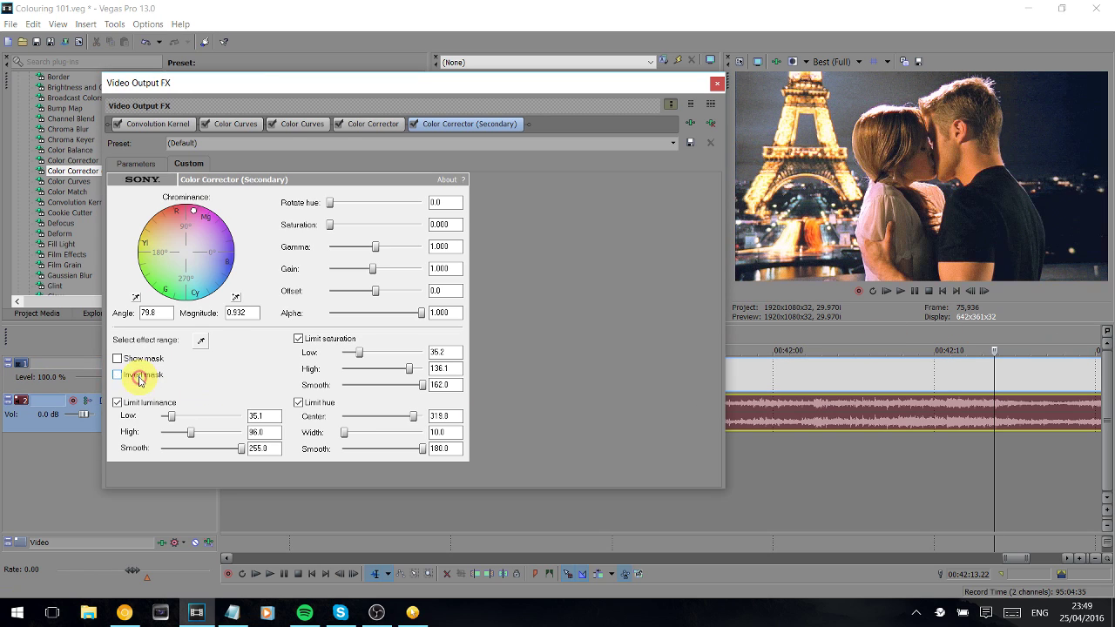
pyautogui.click(716, 83)
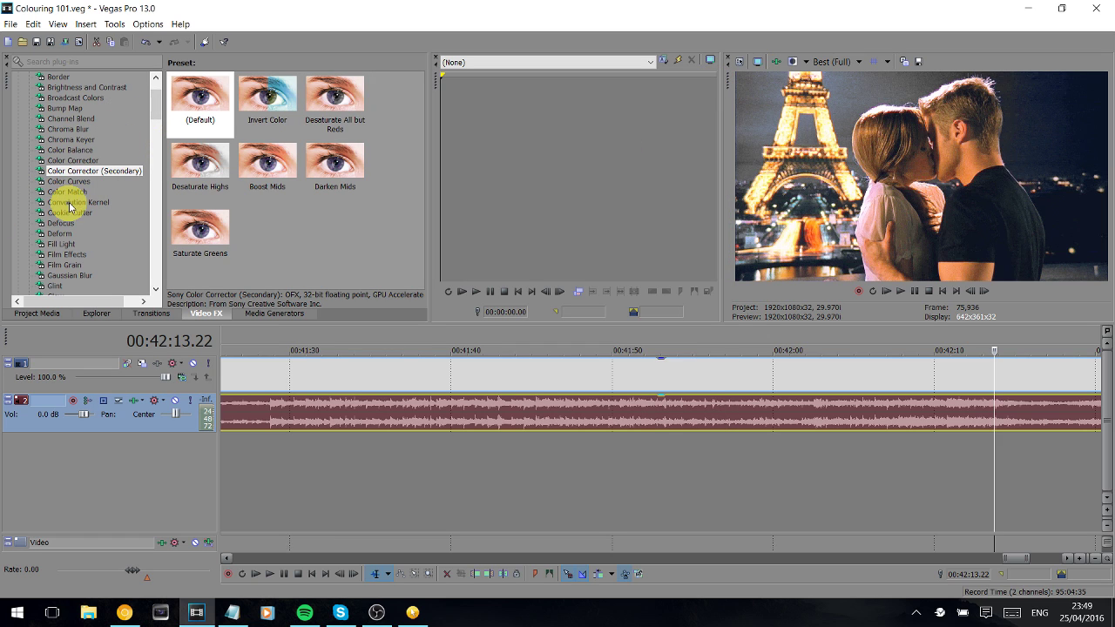
# Add a default Color Balance to the video output and raise its green balance to 0.010.
pyautogui.click(70, 150)
pyautogui.moveTo(199, 105); pyautogui.dragTo(926, 157)
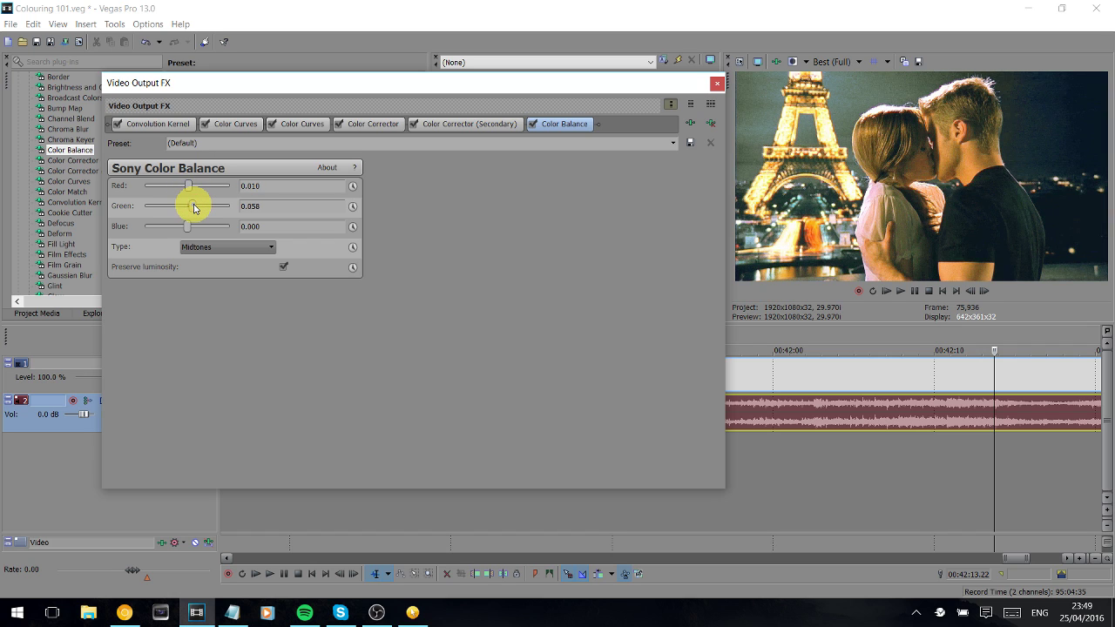
pyautogui.moveTo(188, 206); pyautogui.dragTo(190, 208)
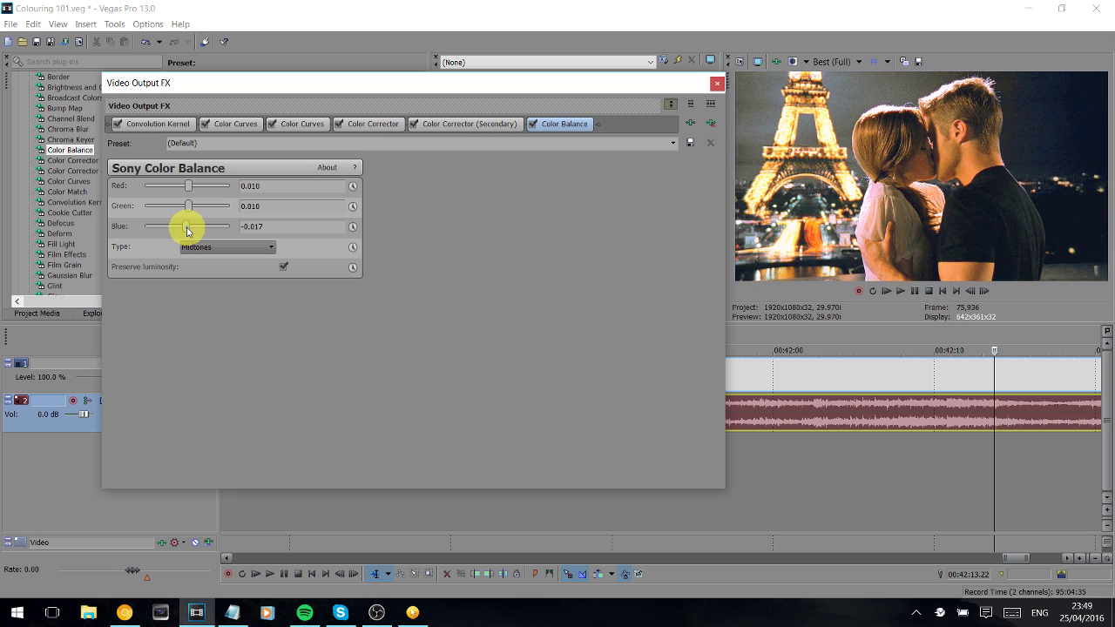
# Set the Color Balance type to Highlights and place it before Color Corrector (Secondary).
pyautogui.click(207, 246)
pyautogui.click(209, 260)
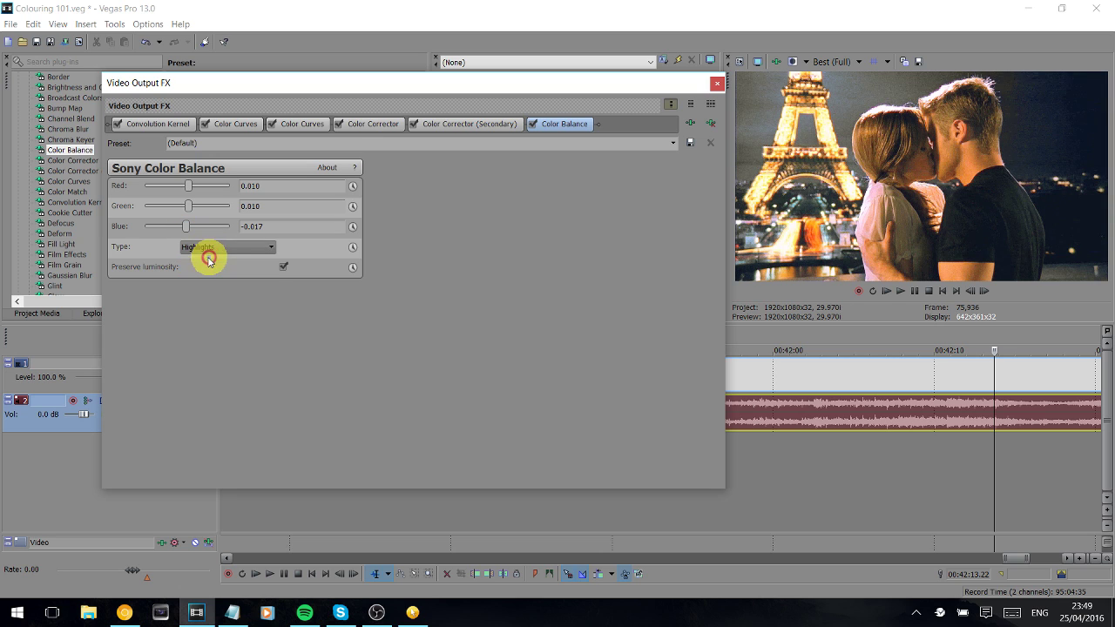
pyautogui.click(206, 247)
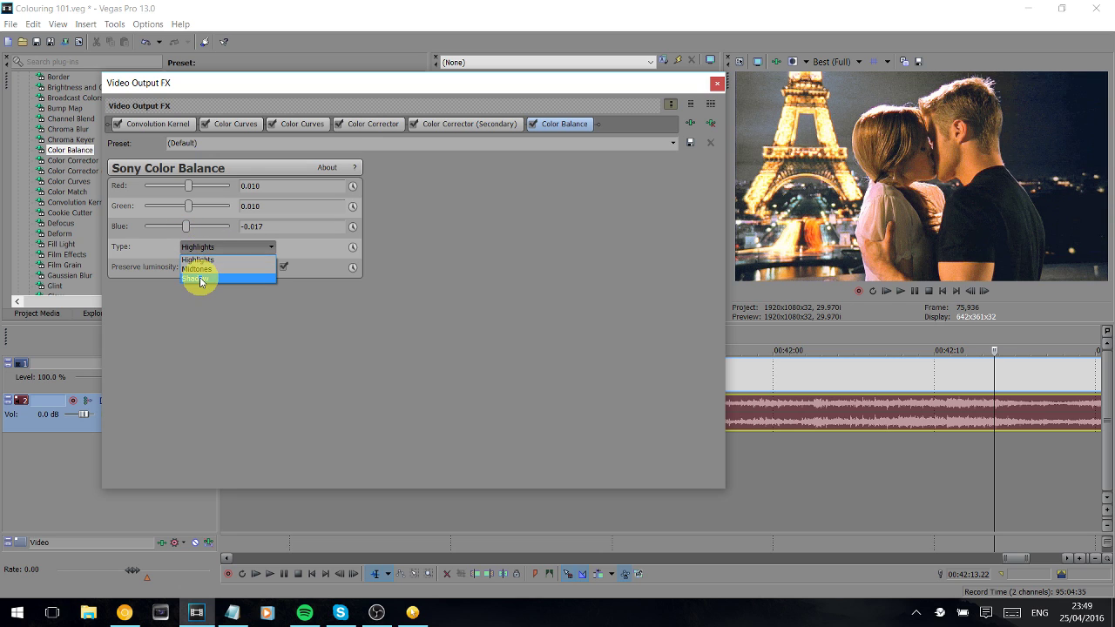
pyautogui.click(199, 279)
pyautogui.click(224, 246)
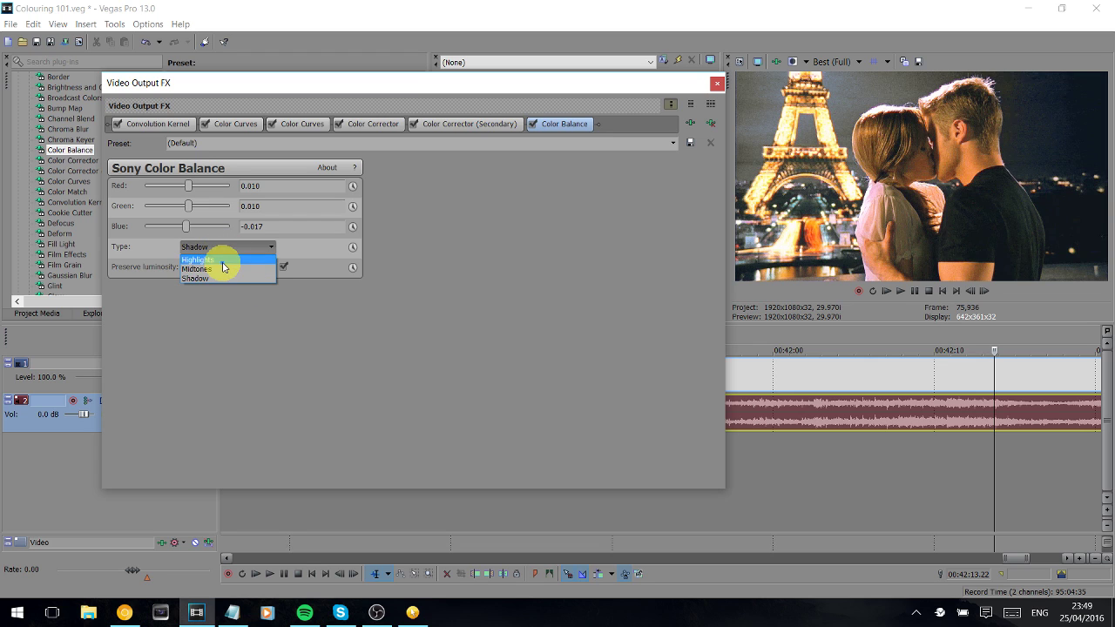
pyautogui.click(222, 260)
pyautogui.moveTo(566, 127); pyautogui.dragTo(462, 125)
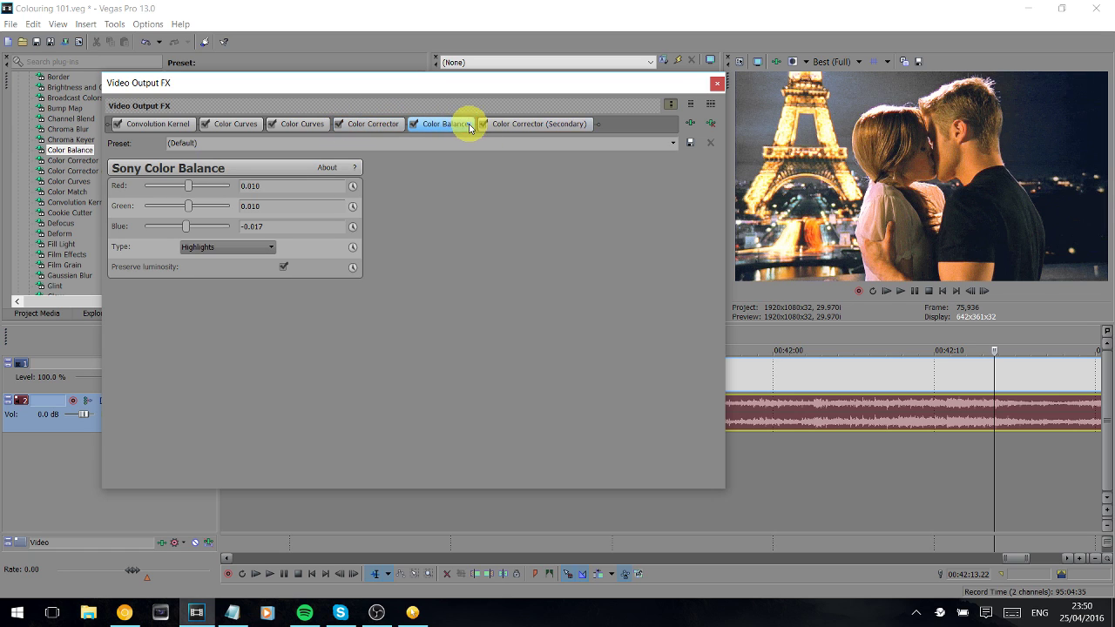
pyautogui.click(717, 83)
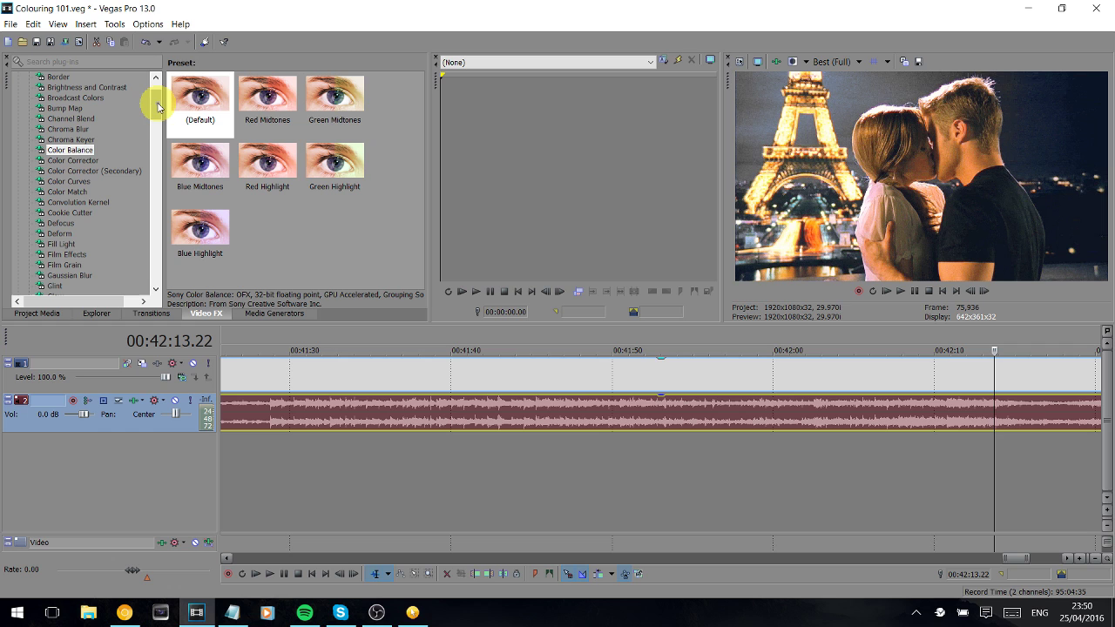
pyautogui.moveTo(158, 107); pyautogui.dragTo(166, 249)
pyautogui.click(61, 159)
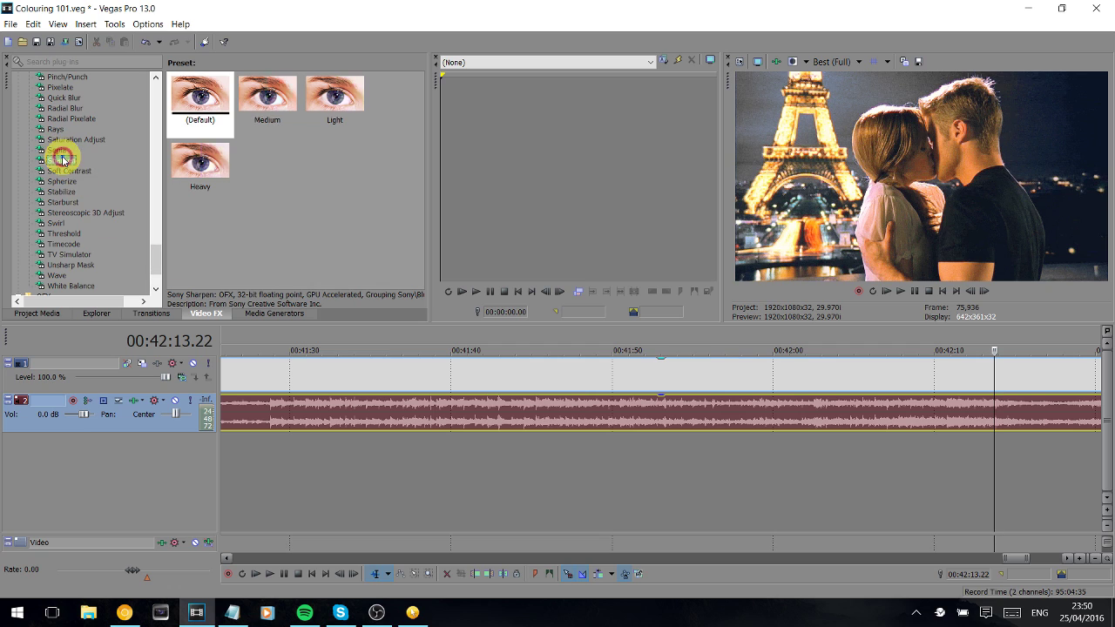
pyautogui.click(284, 95)
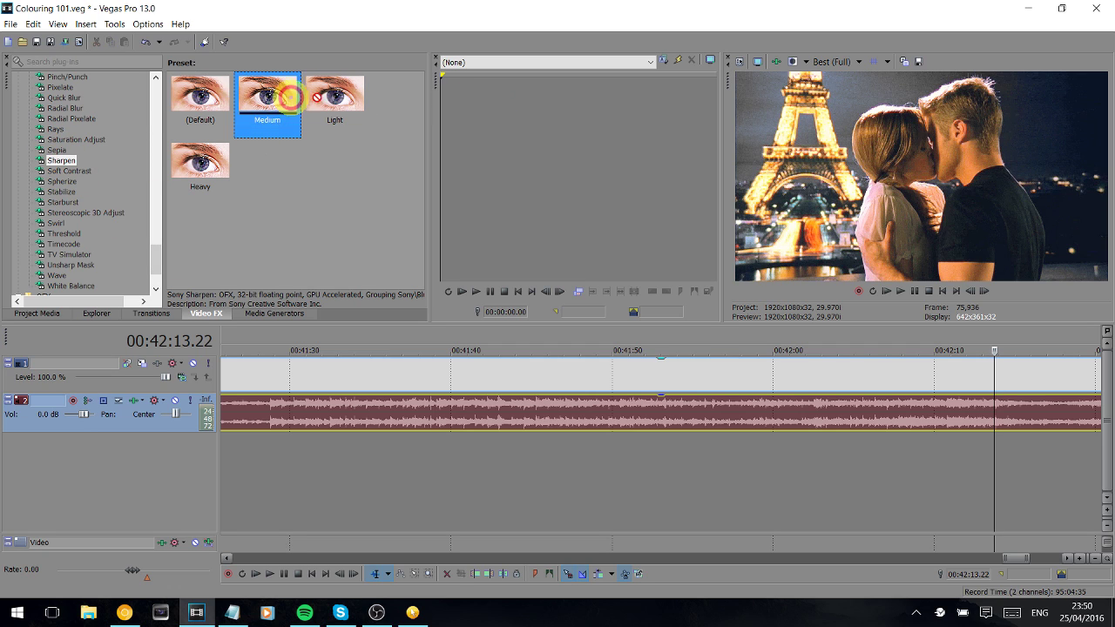
pyautogui.moveTo(853, 183); pyautogui.dragTo(854, 181)
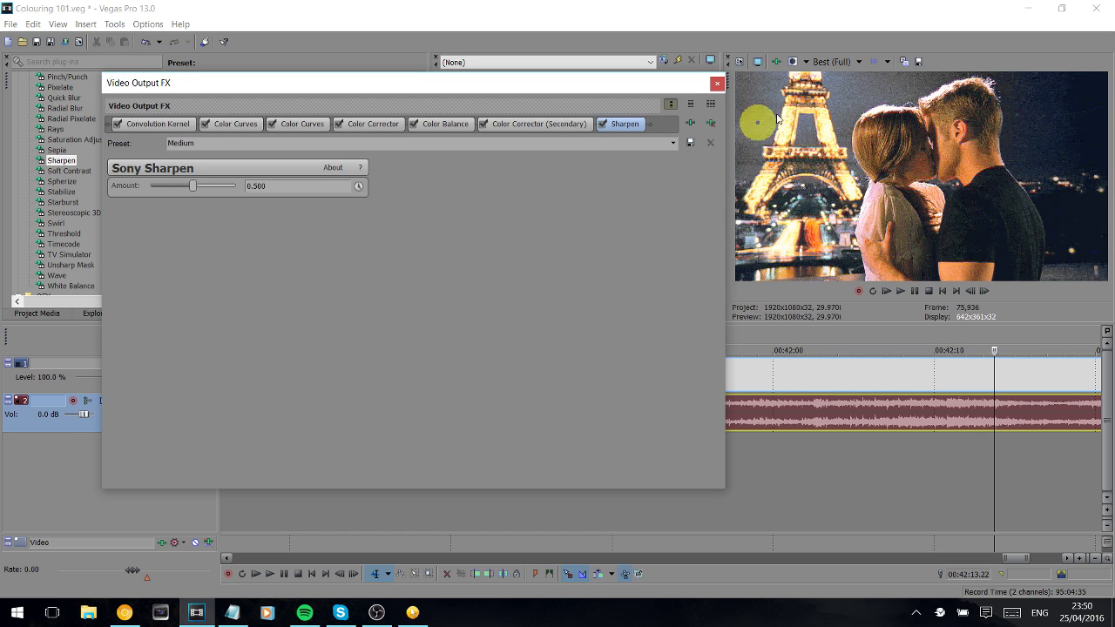
pyautogui.click(714, 126)
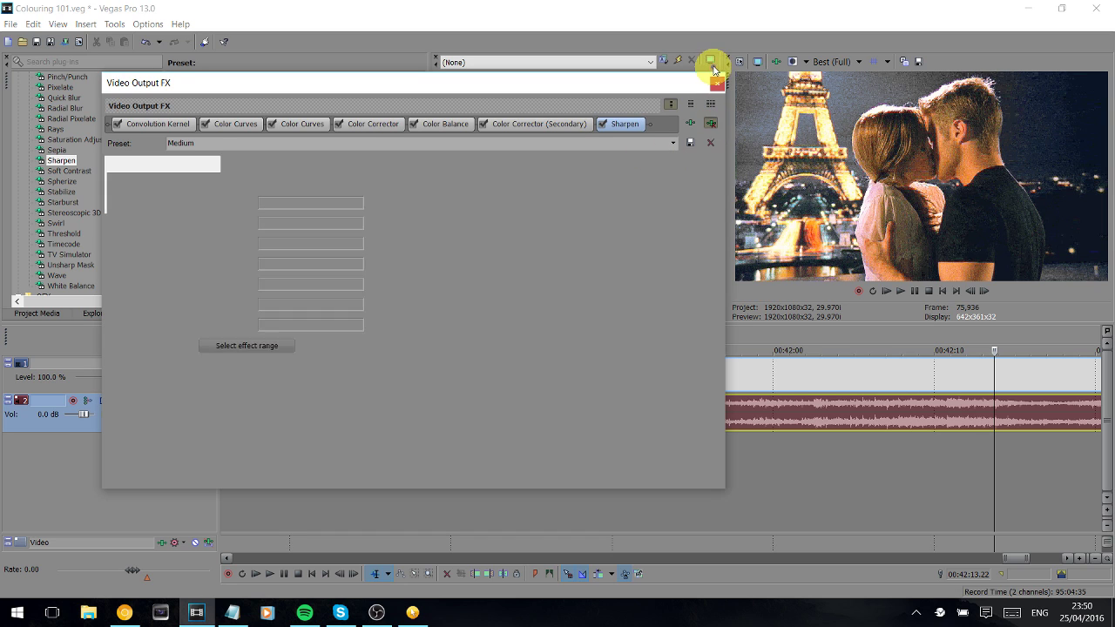
pyautogui.click(156, 127)
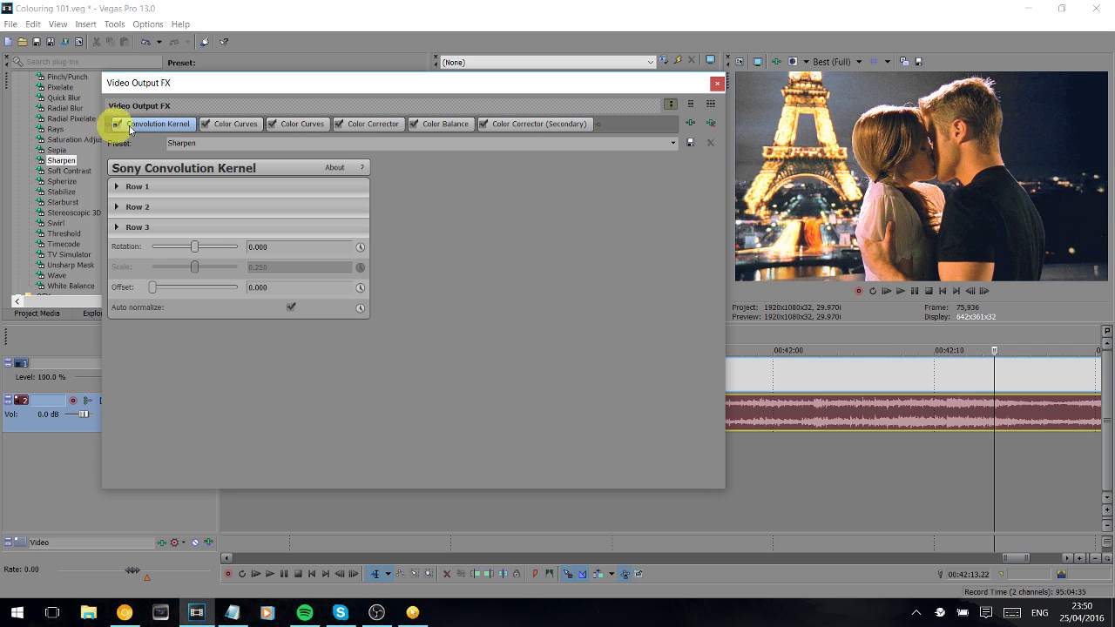
# Apply Soft Contrast's Soft Moderate Contrast preset to the video output.
pyautogui.click(716, 82)
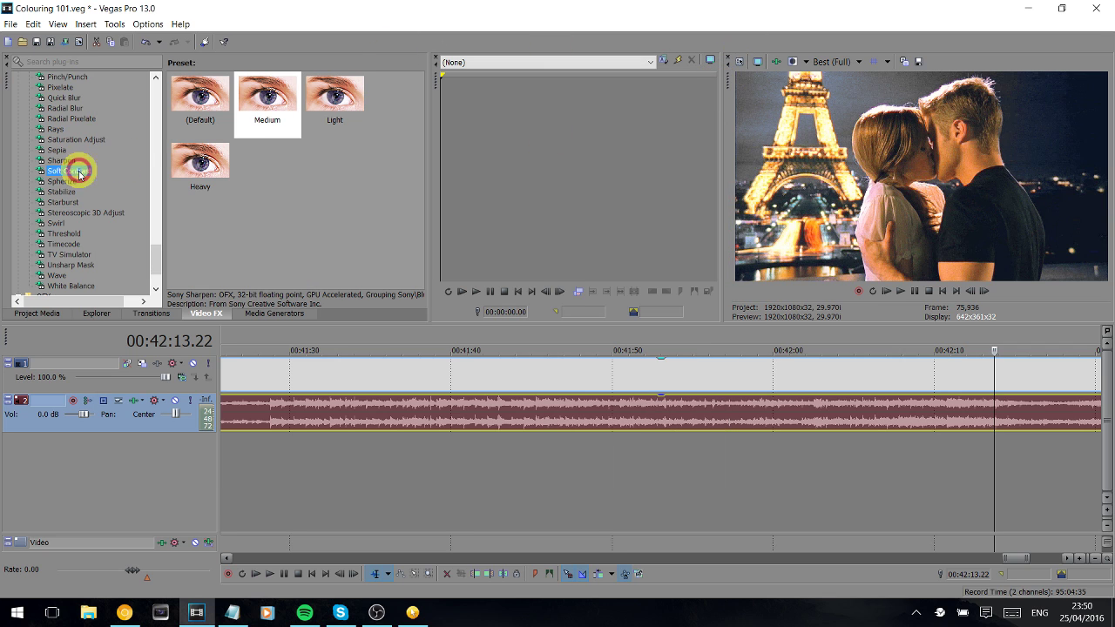
pyautogui.click(70, 170)
pyautogui.moveTo(203, 94); pyautogui.dragTo(768, 189)
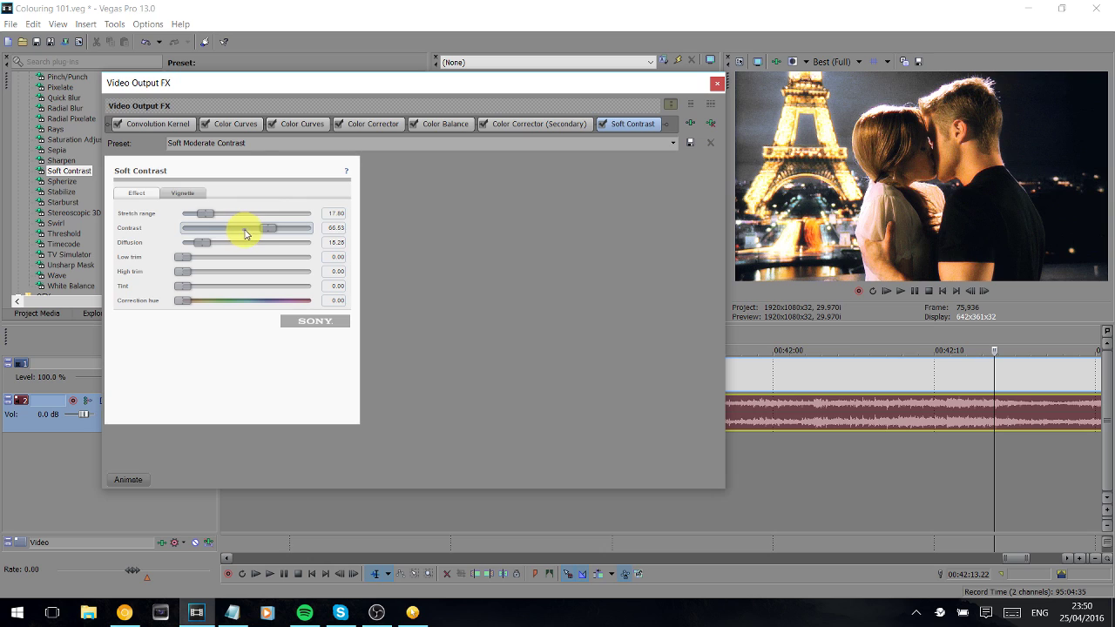
# Tune Soft Contrast to contrast 36.21 and stretch range 69.38, keeping diffusion 15.25.
pyautogui.moveTo(256, 230)
pyautogui.mouseDown()
pyautogui.moveTo(264, 235)
pyautogui.moveTo(238, 230)
pyautogui.moveTo(269, 229)
pyautogui.mouseUp()
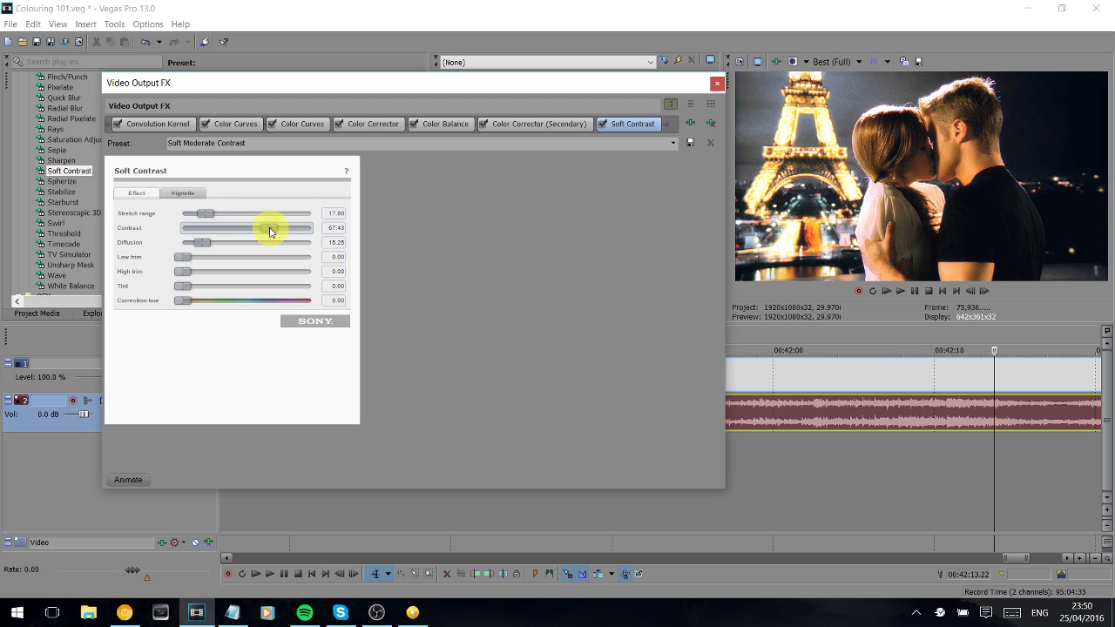
pyautogui.moveTo(192, 217); pyautogui.dragTo(229, 230)
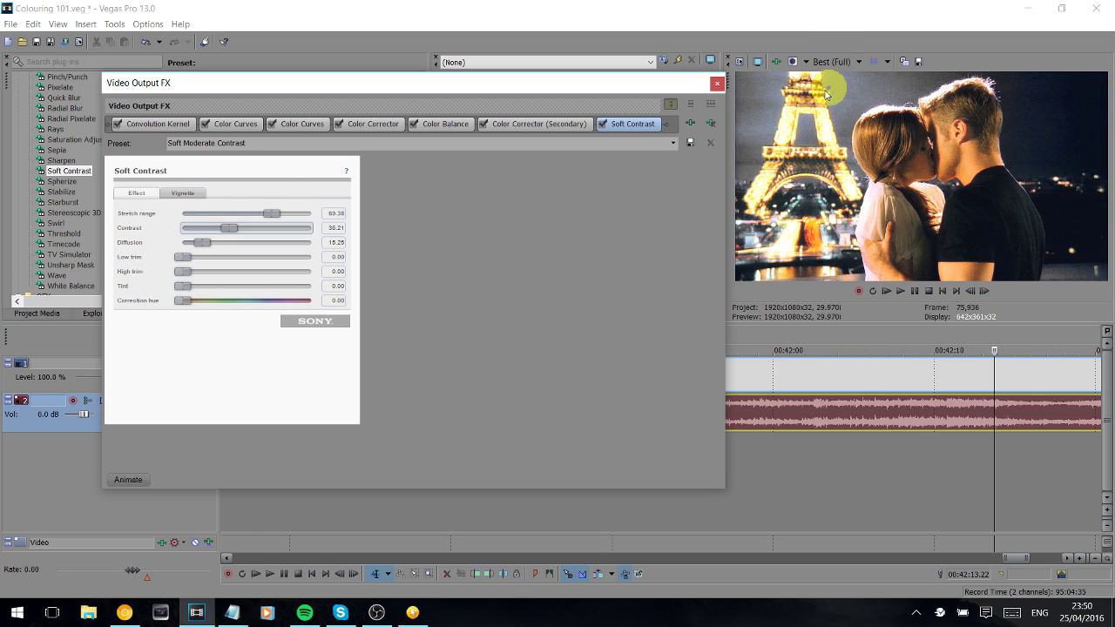
pyautogui.click(716, 82)
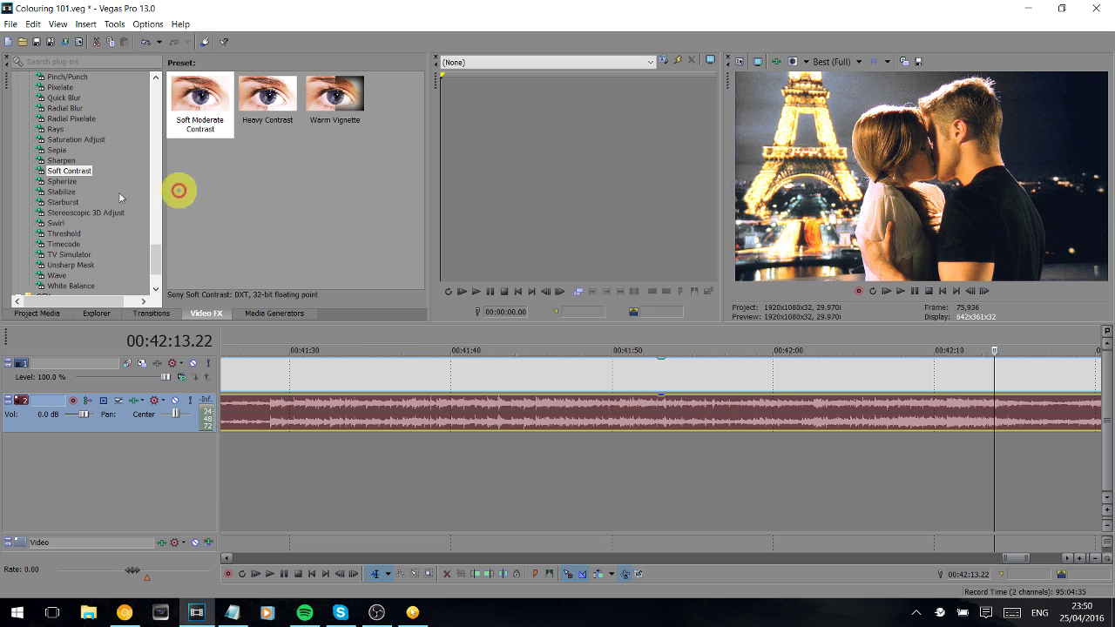
# Add the default Sony Levels preset to the video output.
pyautogui.moveTo(154, 266); pyautogui.dragTo(154, 143)
pyautogui.click(56, 181)
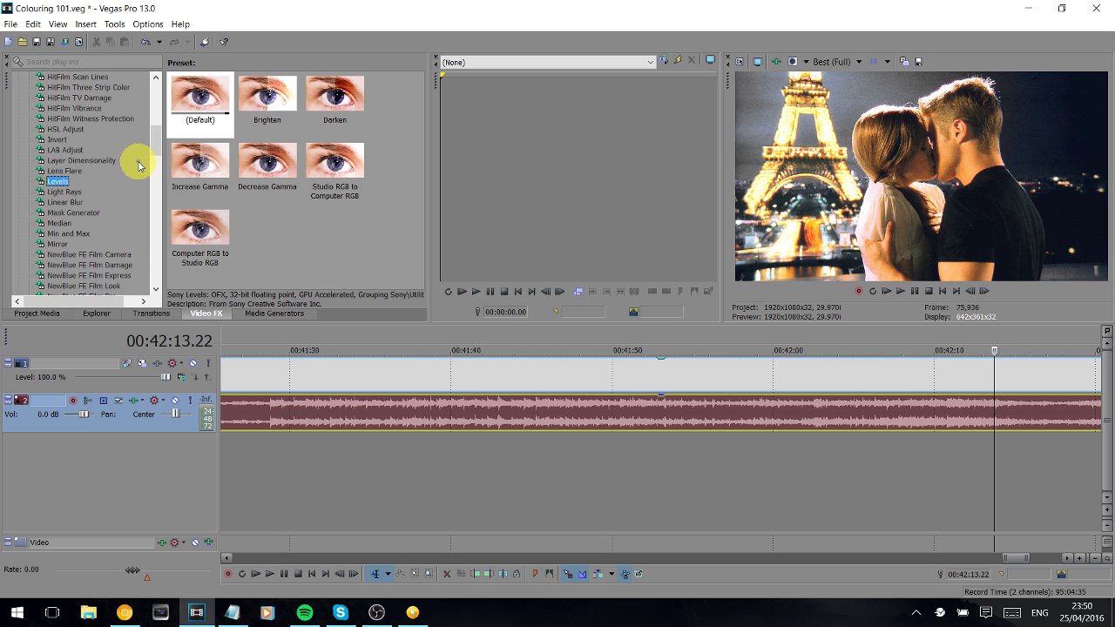
pyautogui.moveTo(216, 113); pyautogui.dragTo(838, 194)
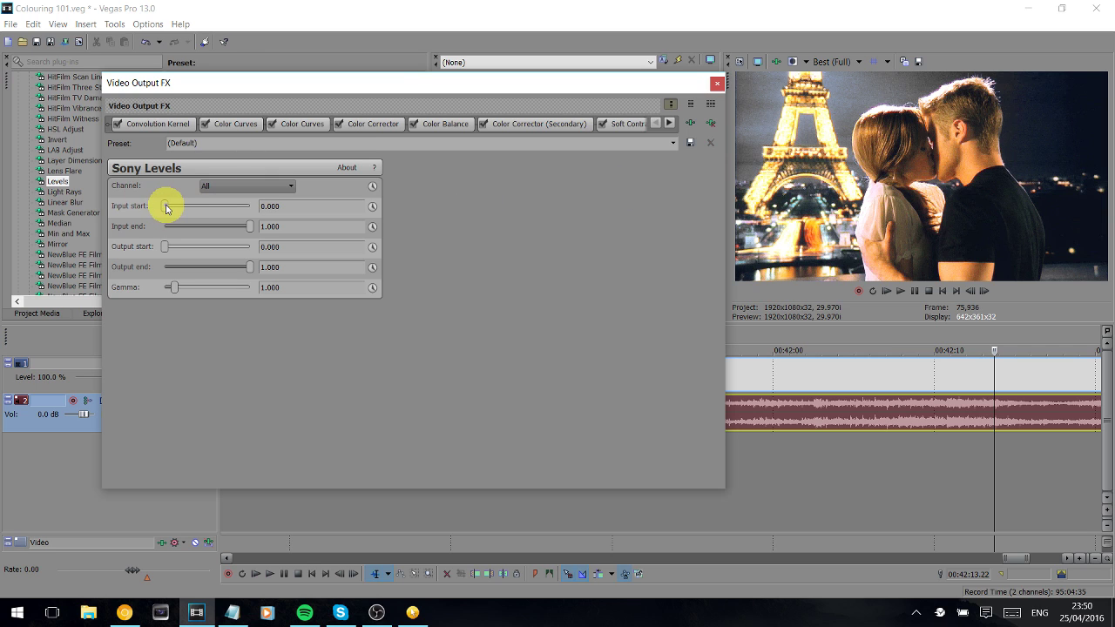
# Set Levels input start to 0.041 with input end restored to 1.000.
pyautogui.moveTo(175, 209); pyautogui.dragTo(184, 209)
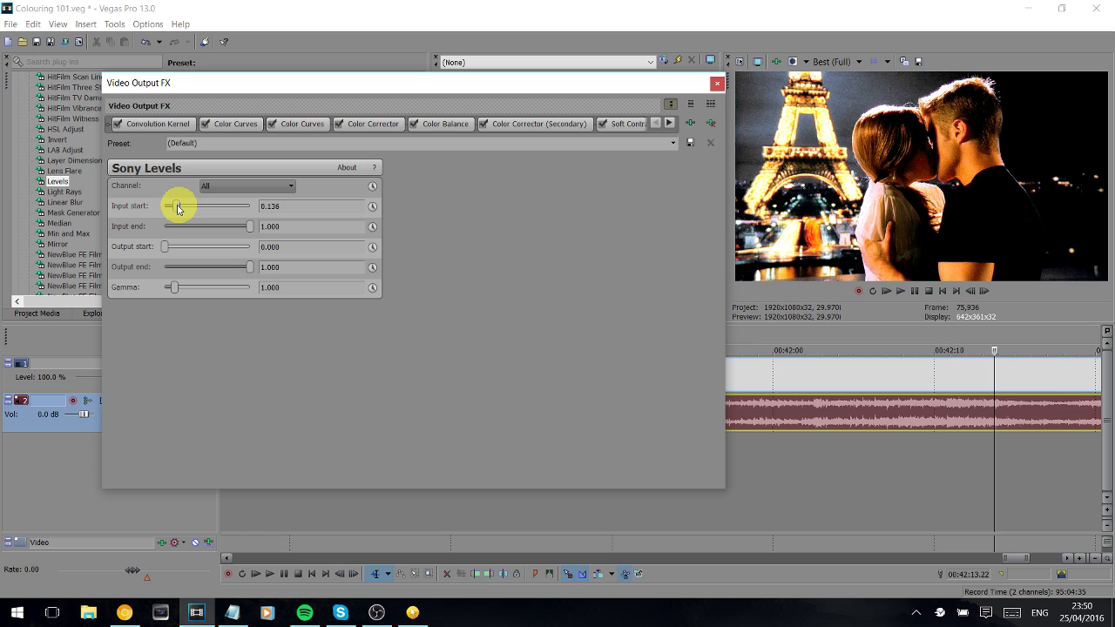
pyautogui.moveTo(178, 209); pyautogui.dragTo(168, 209)
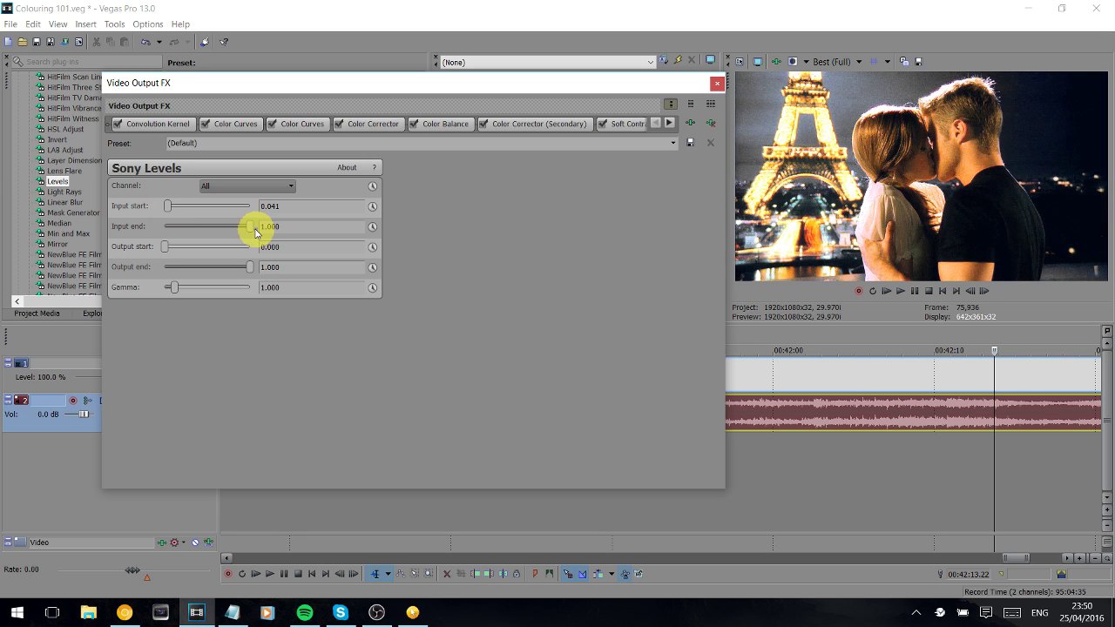
pyautogui.moveTo(250, 228); pyautogui.dragTo(256, 225)
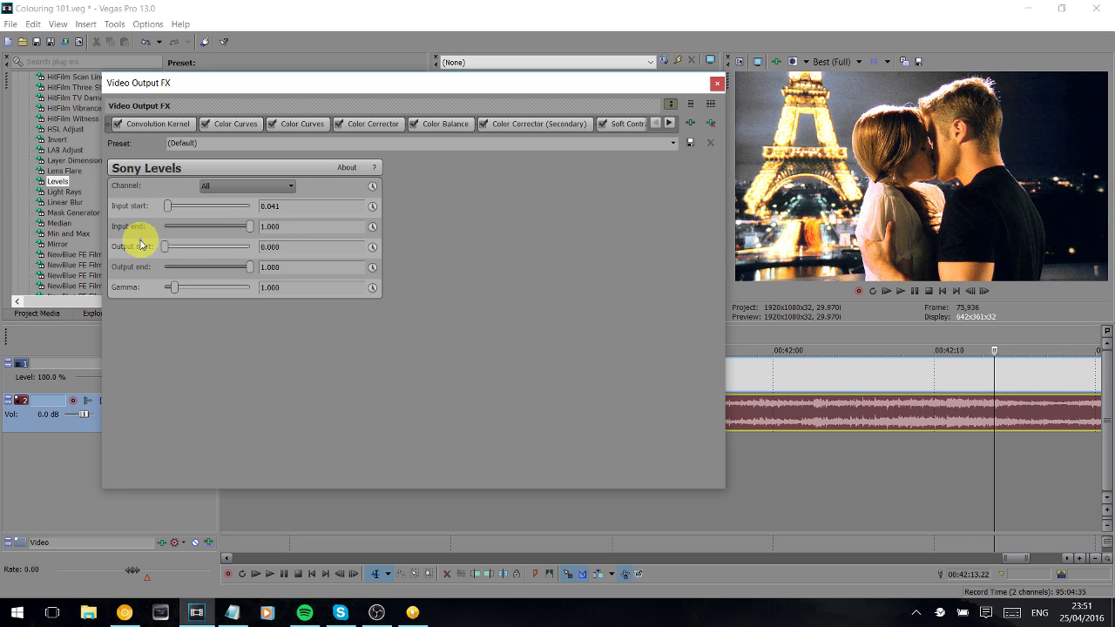
pyautogui.moveTo(164, 248)
pyautogui.mouseDown()
pyautogui.moveTo(184, 251)
pyautogui.moveTo(144, 250)
pyautogui.mouseUp()
pyautogui.click(717, 83)
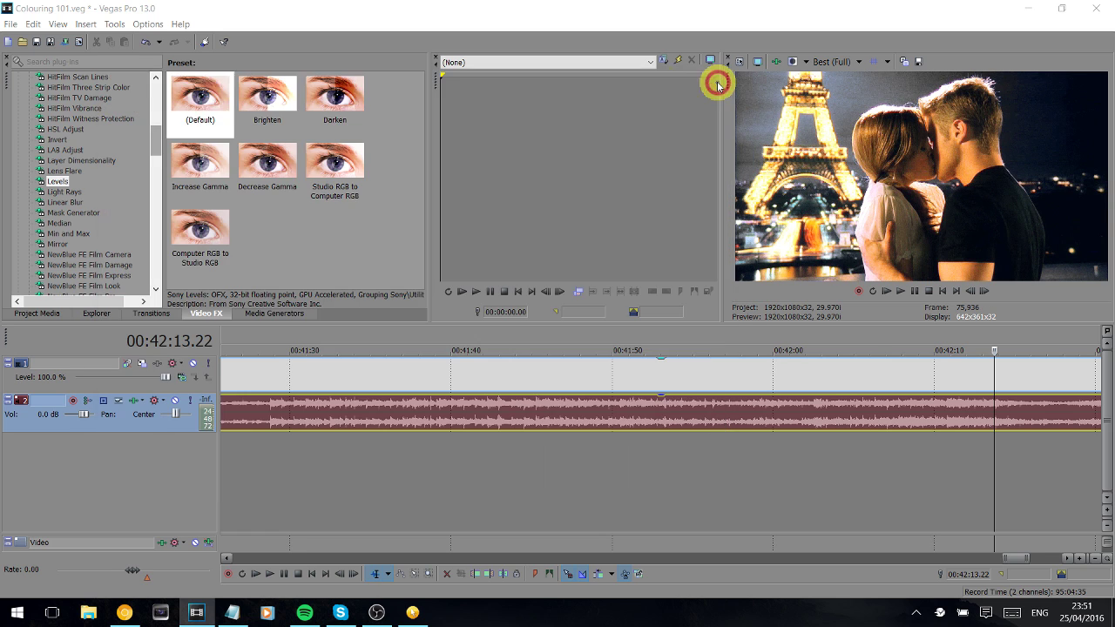
pyautogui.moveTo(154, 117); pyautogui.dragTo(155, 89)
# Apply the Brighter Brightness and Contrast preset (brightness 0.100) to the output, then remove it.
pyautogui.click(103, 129)
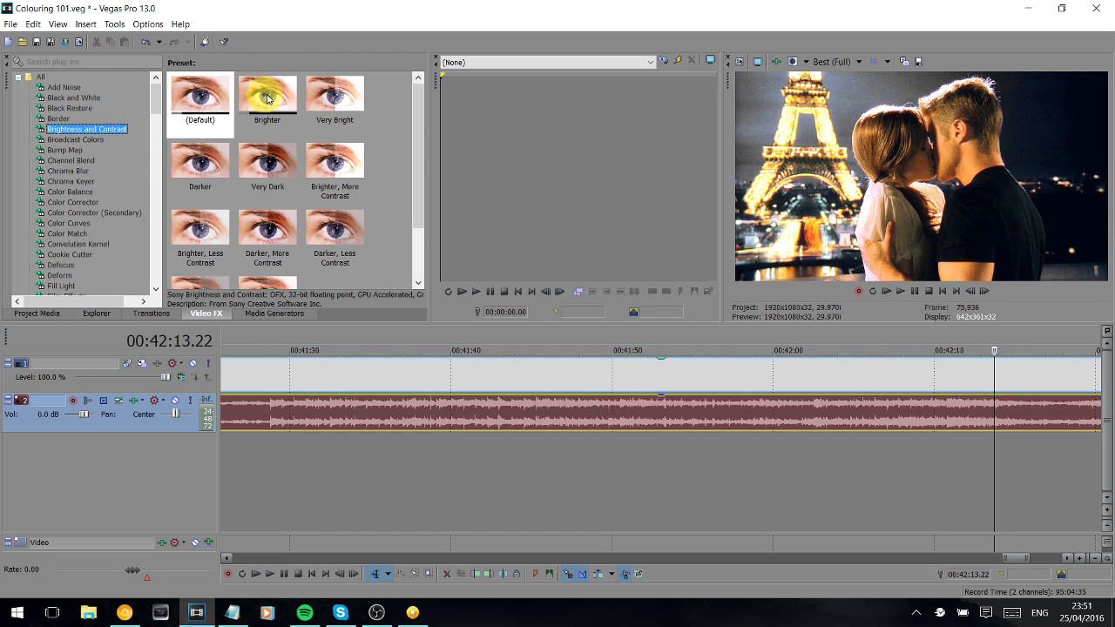
pyautogui.moveTo(267, 94); pyautogui.dragTo(911, 132)
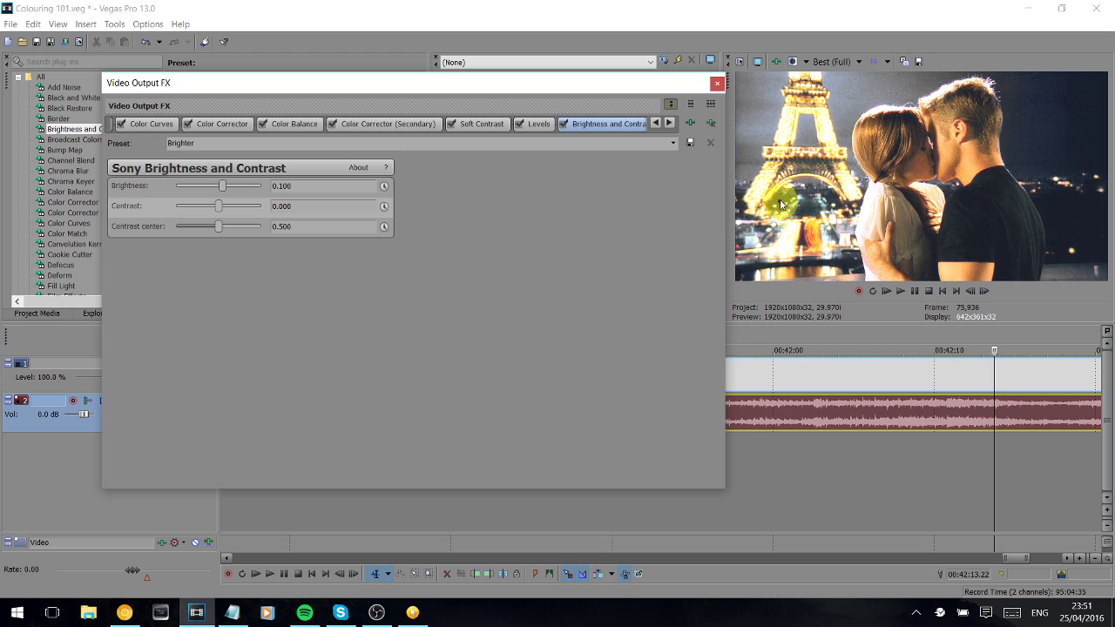
pyautogui.click(714, 126)
pyautogui.click(717, 82)
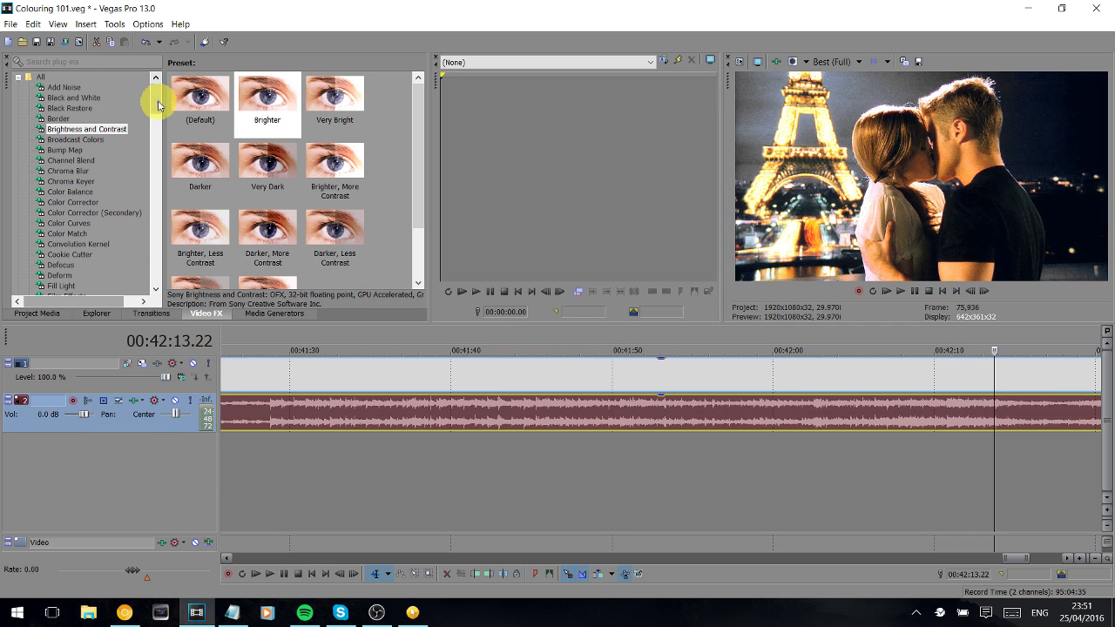
pyautogui.scroll(-3, 158, 106)
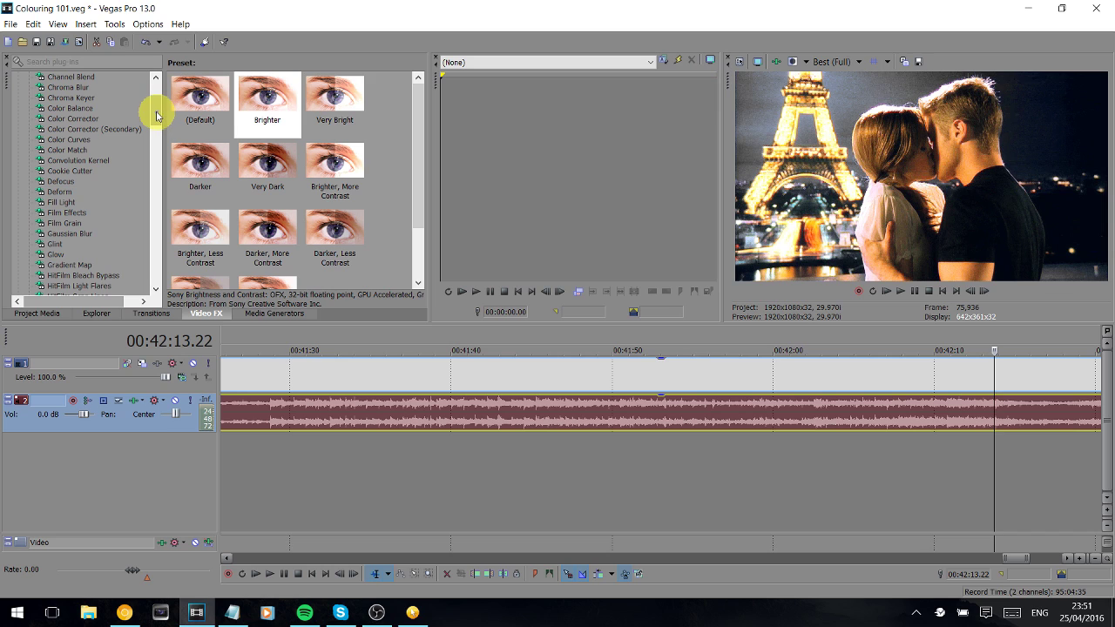
# Add a blank Gradient Map with an opaque black colour and its middle stop shifted darker.
pyautogui.click(74, 265)
pyautogui.moveTo(205, 97); pyautogui.dragTo(888, 148)
pyautogui.click(114, 240)
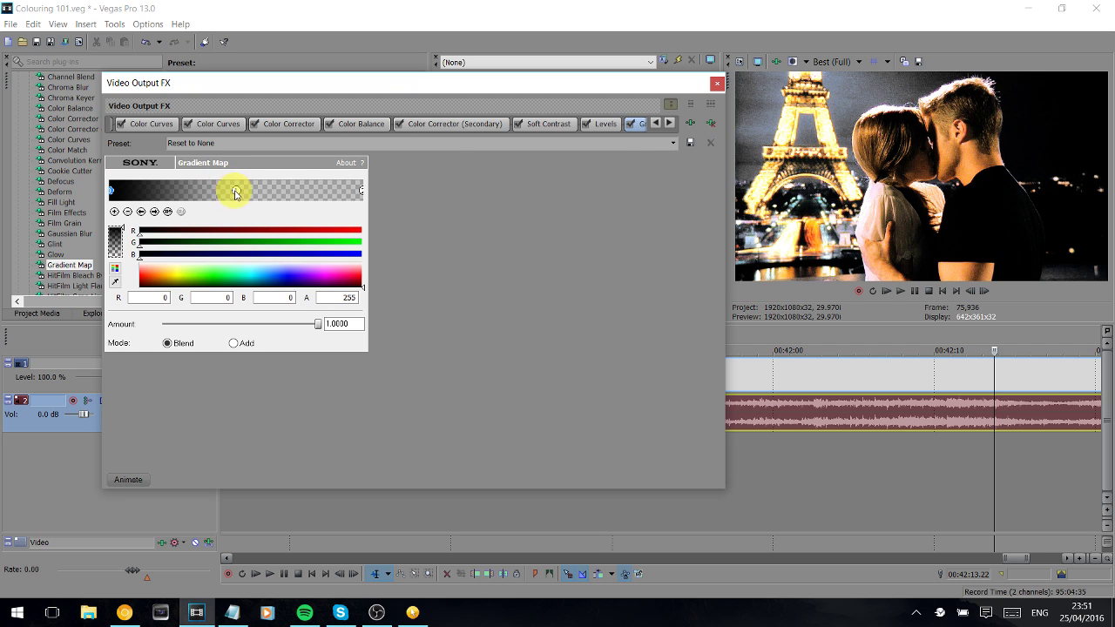
pyautogui.moveTo(236, 194); pyautogui.dragTo(159, 193)
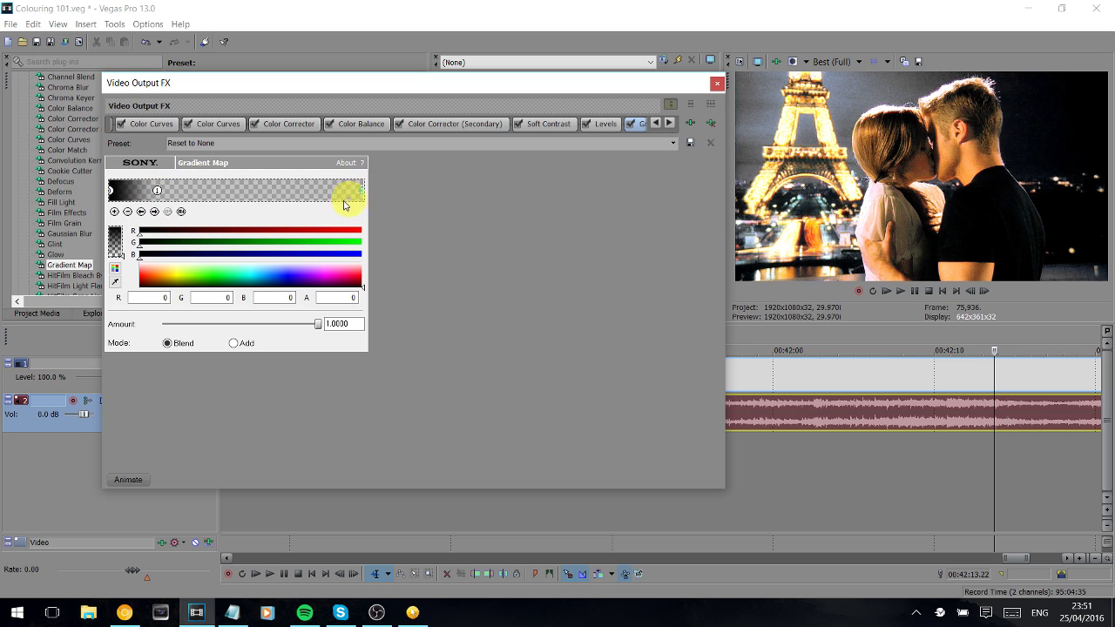
# Lower the gradient's right stop opacity to 55, then remove Gradient Map from the output.
pyautogui.click(363, 191)
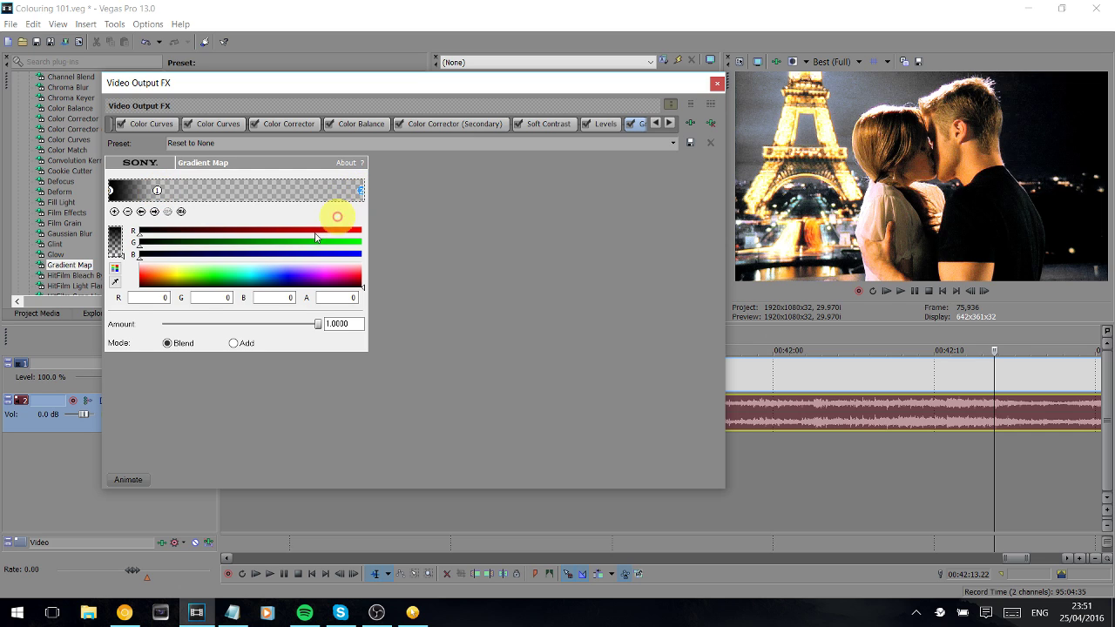
pyautogui.click(120, 252)
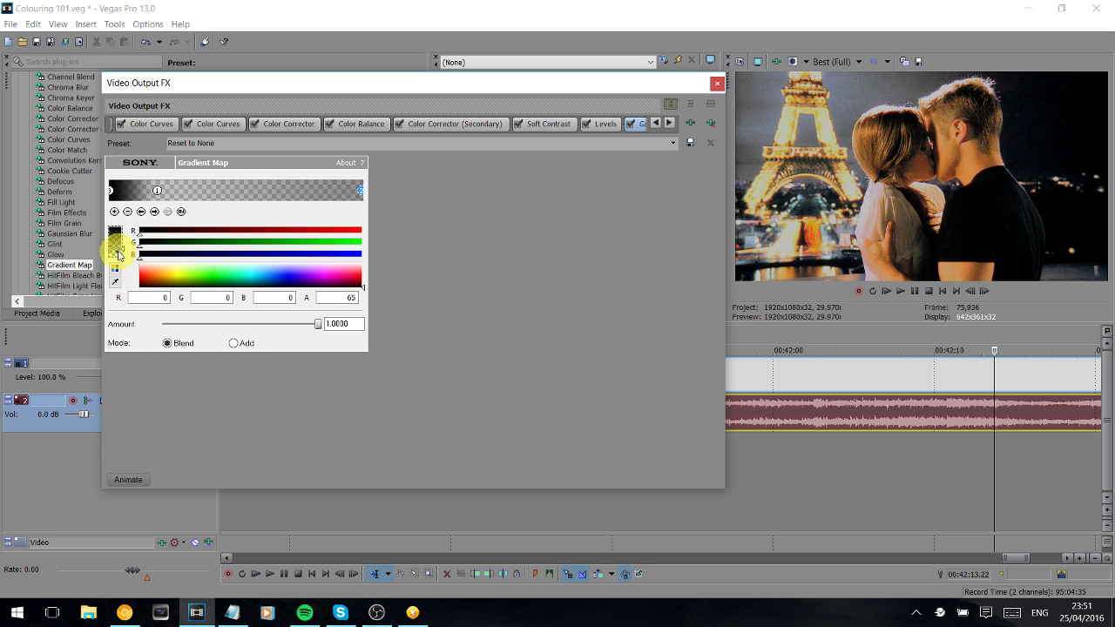
pyautogui.moveTo(120, 253); pyautogui.dragTo(119, 250)
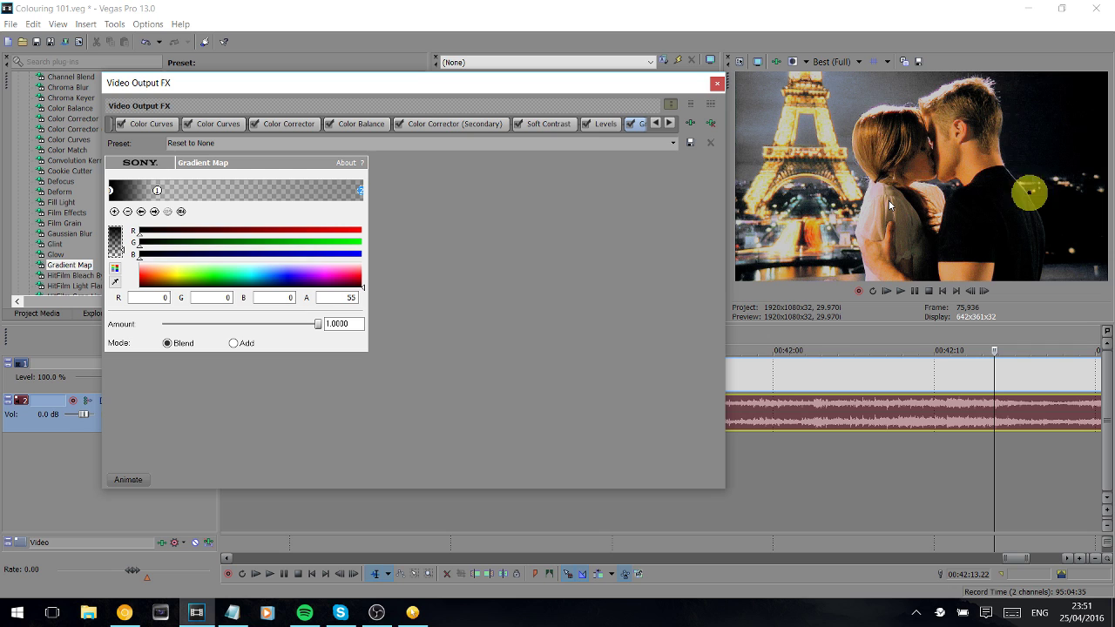
pyautogui.click(711, 124)
pyautogui.click(715, 84)
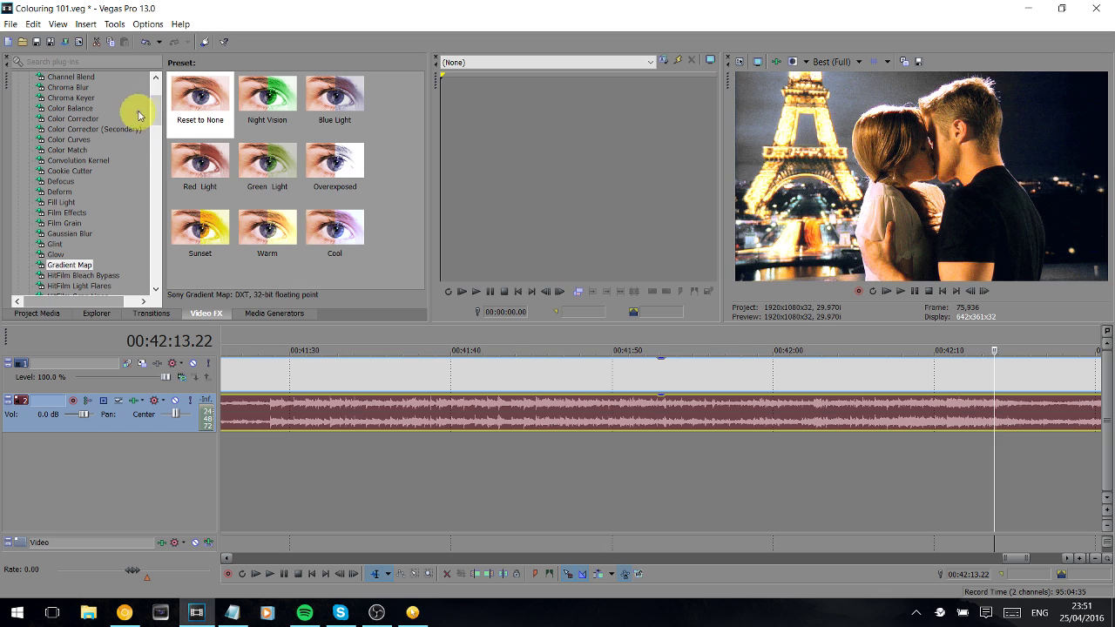
# Apply the Moderate Fill Light preset to the video output.
pyautogui.moveTo(155, 111); pyautogui.dragTo(157, 119)
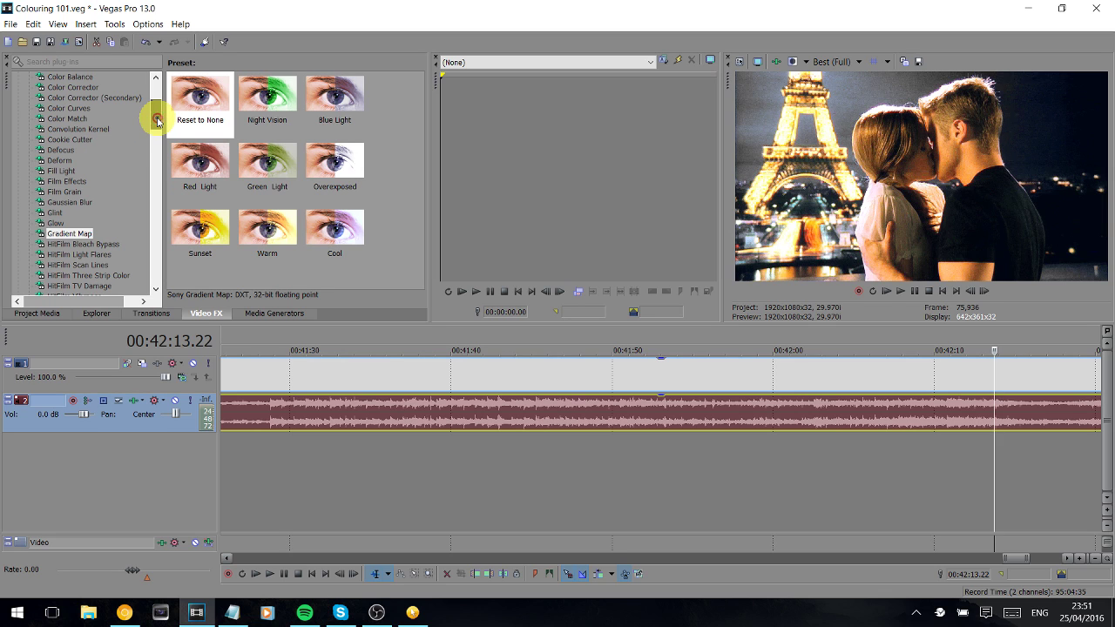
pyautogui.click(67, 169)
pyautogui.moveTo(270, 89); pyautogui.dragTo(852, 108)
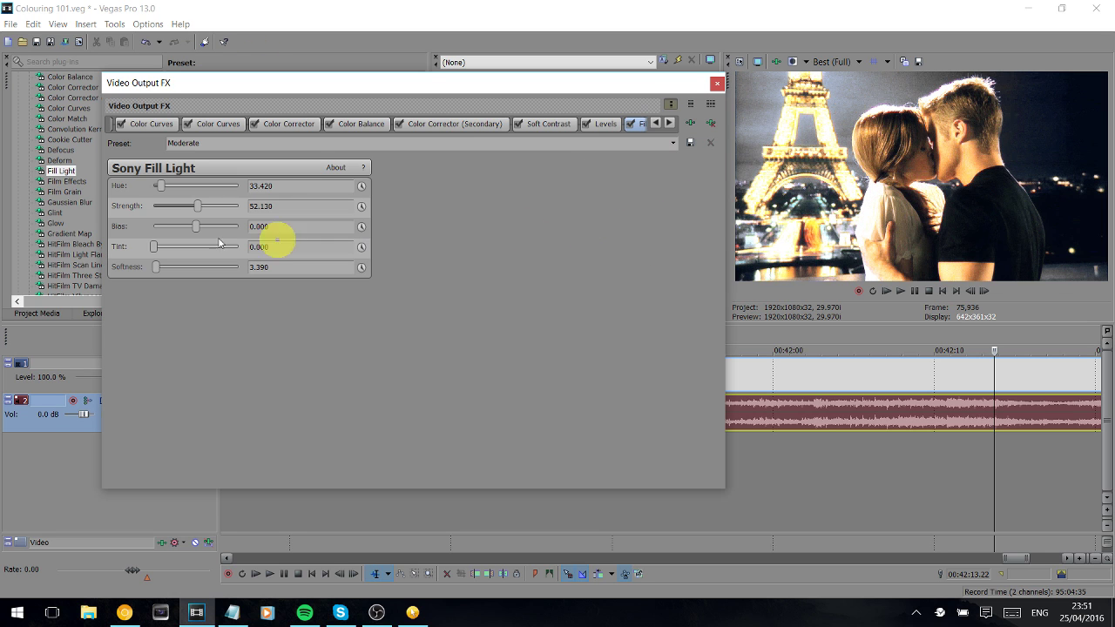
pyautogui.click(306, 142)
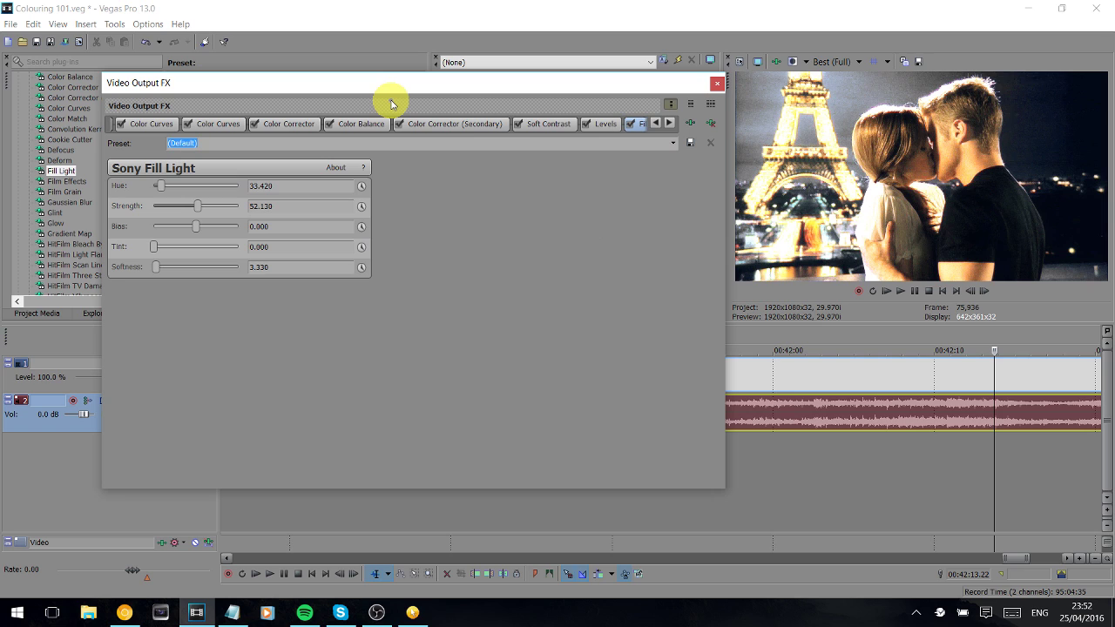
# Switch Fill Light to the Strong, Warm preset, then remove it from the output chain.
pyautogui.click(673, 143)
pyautogui.click(616, 173)
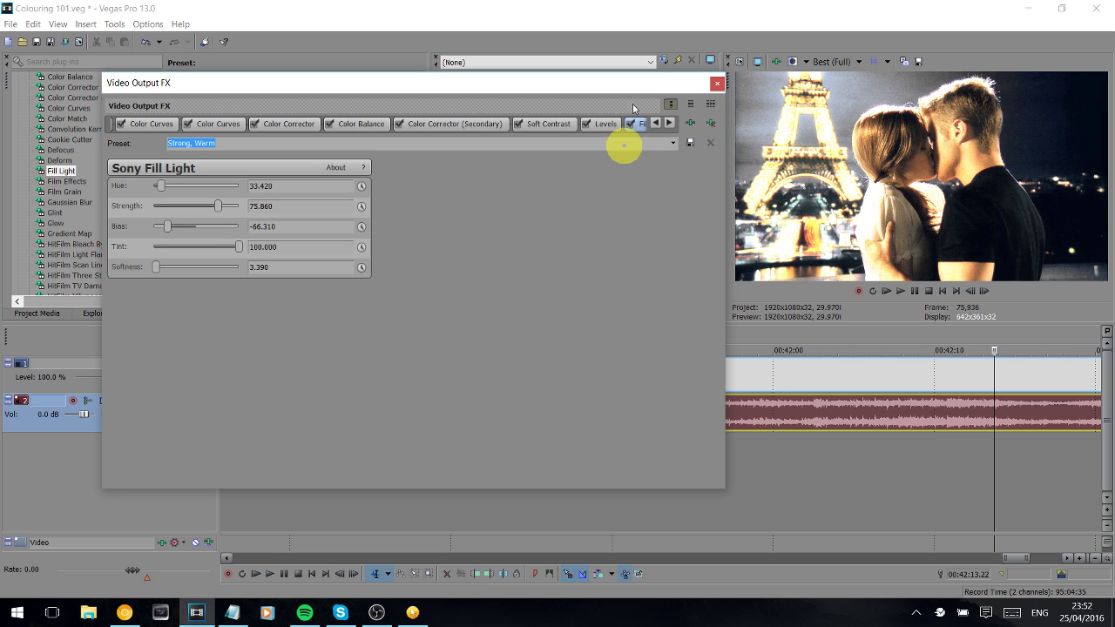
pyautogui.click(710, 123)
pyautogui.click(716, 83)
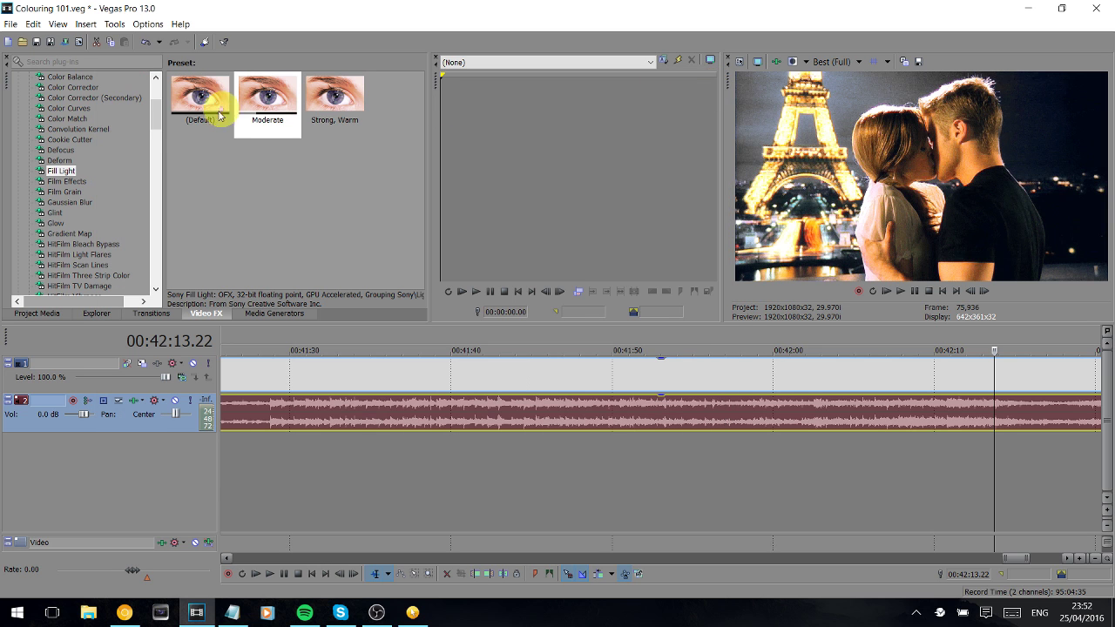
pyautogui.moveTo(160, 116); pyautogui.dragTo(159, 244)
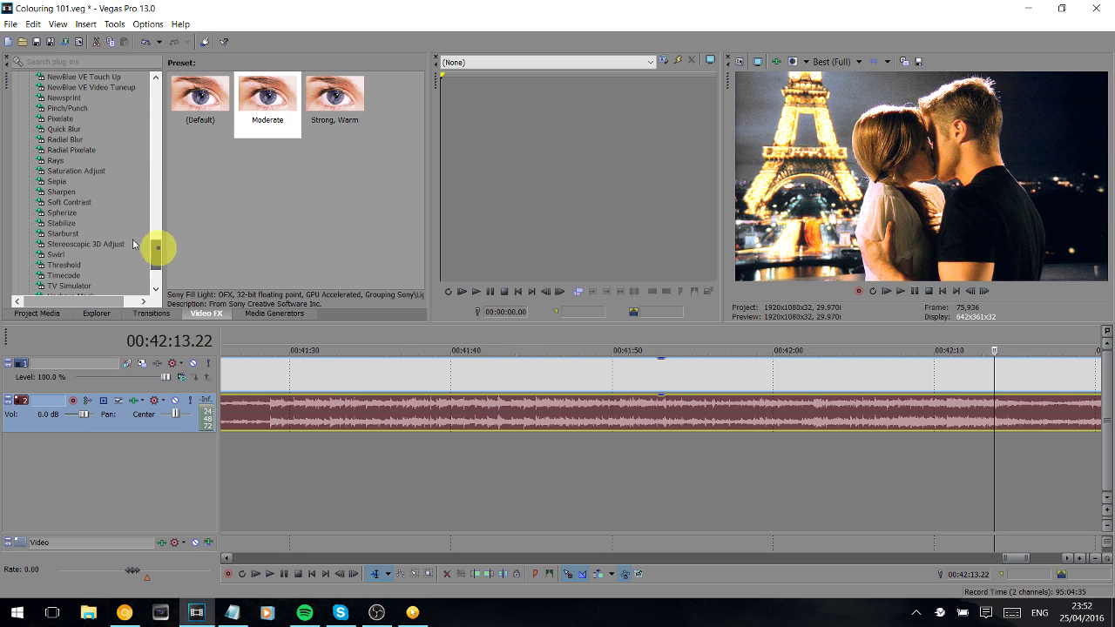
# Apply Selectively Desaturate, raise its amount to 0.714, then remove Saturation Adjust again.
pyautogui.click(79, 170)
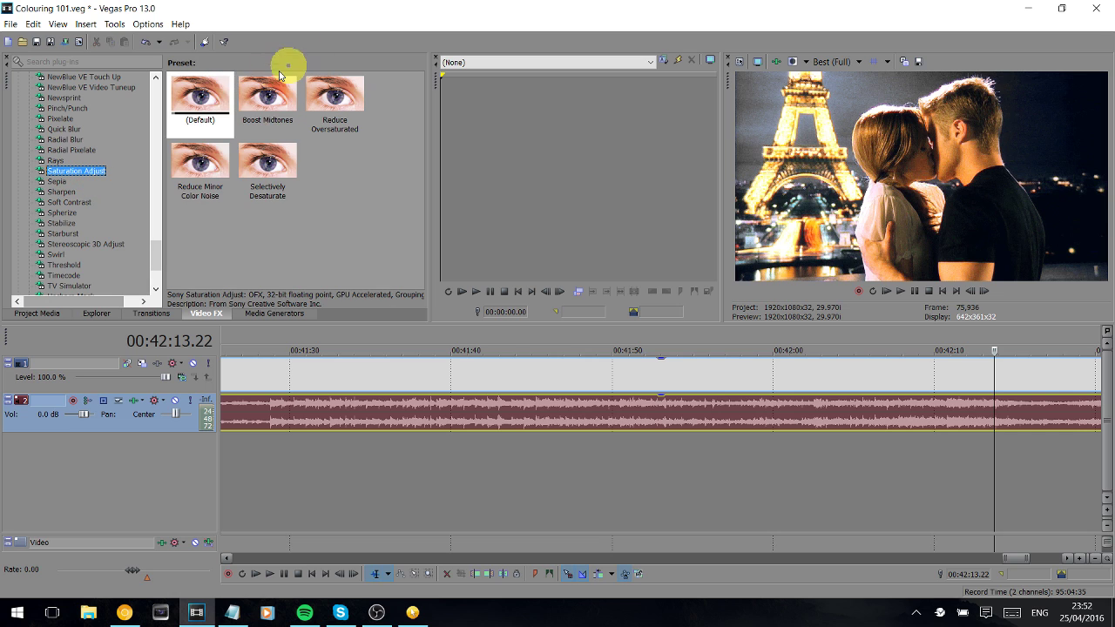
pyautogui.moveTo(263, 162); pyautogui.dragTo(861, 166)
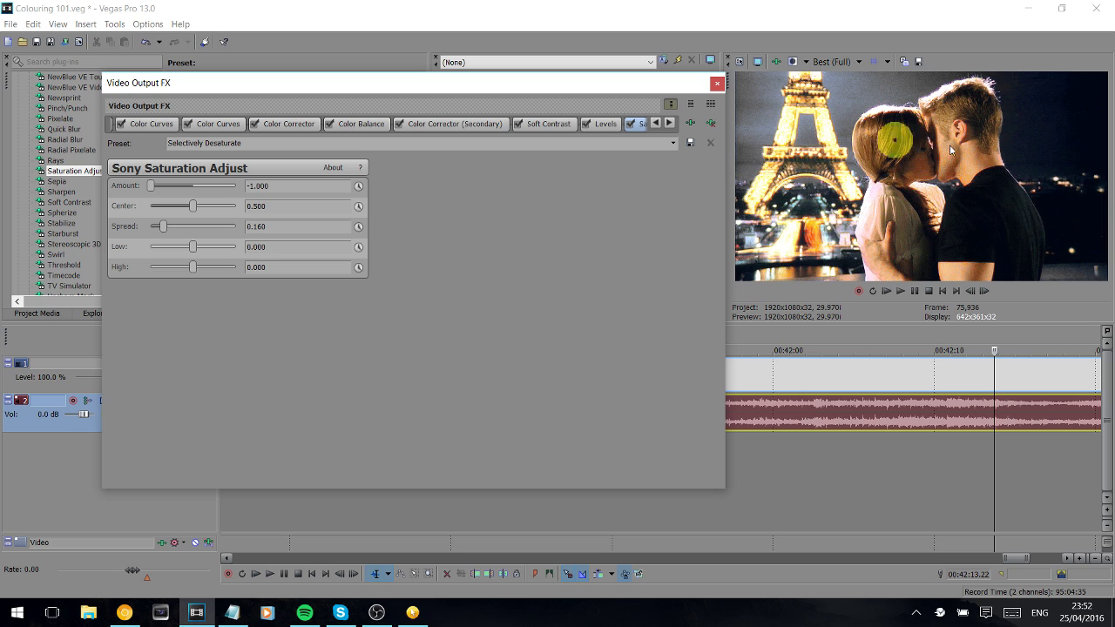
pyautogui.moveTo(151, 185); pyautogui.dragTo(218, 208)
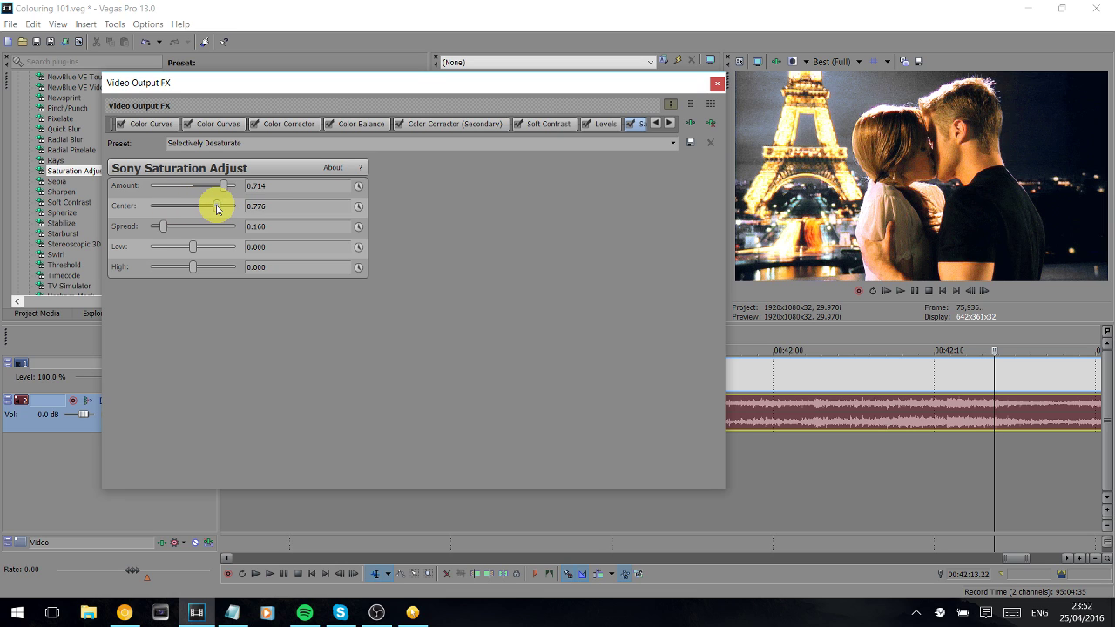
pyautogui.click(713, 122)
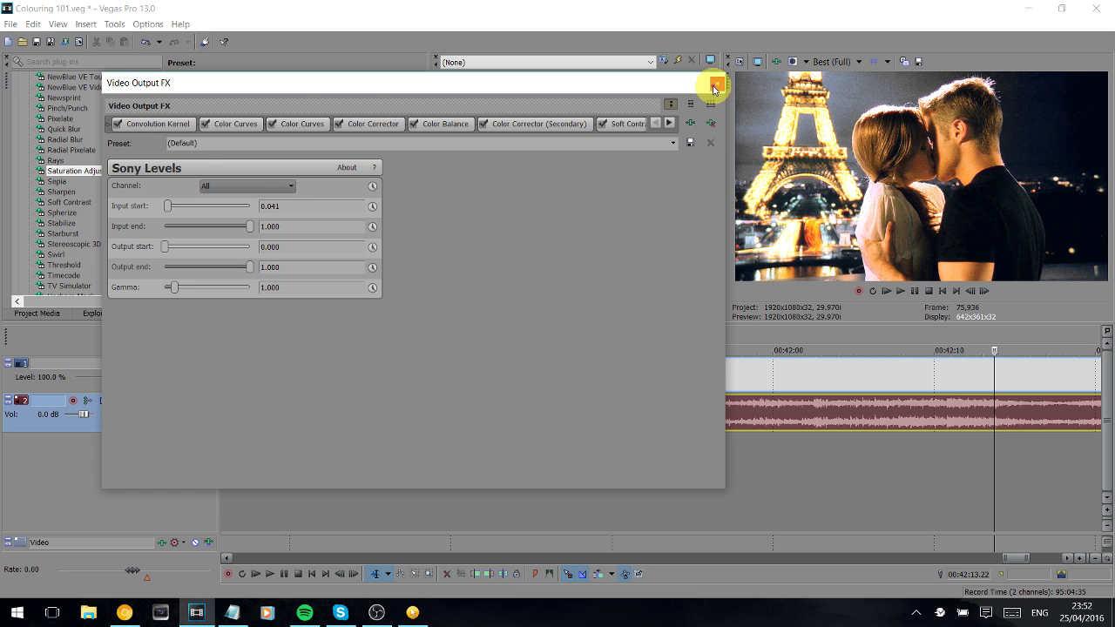
# Close Video Output FX and scroll the Video FX plug-in list back up.
pyautogui.click(717, 84)
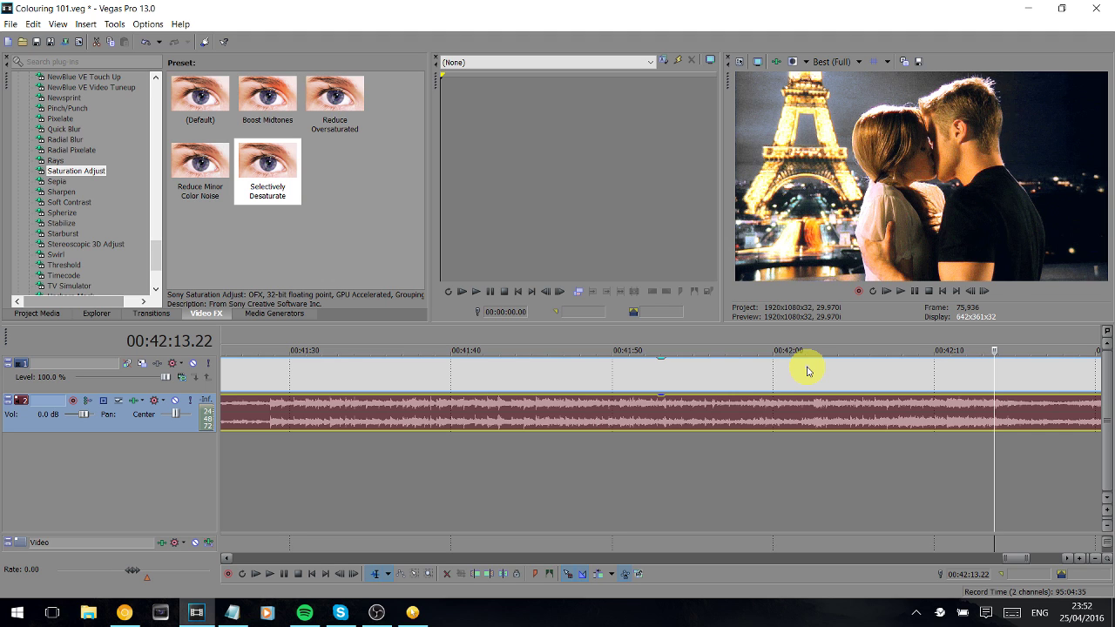
pyautogui.moveTo(157, 255); pyautogui.dragTo(155, 96)
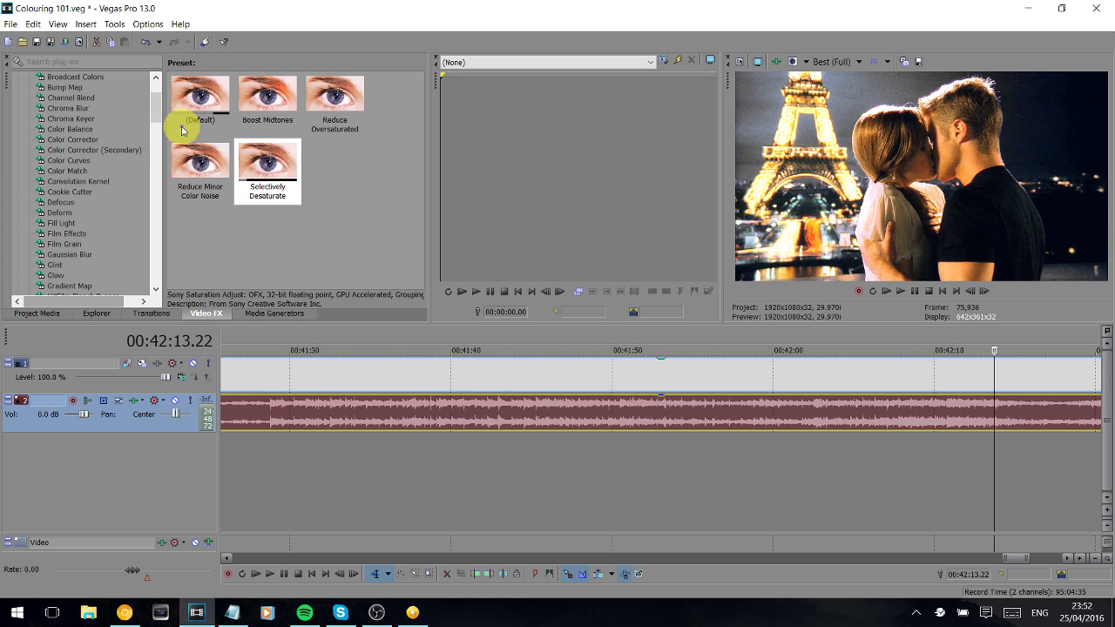